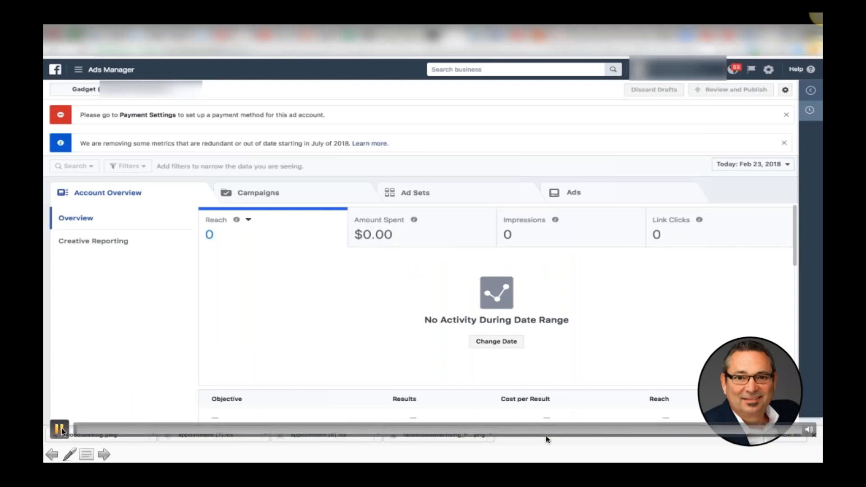
- Look through the account's ads, ad sets, campaigns and account overview
{"action": "left_click", "coordinate": [60, 428]}
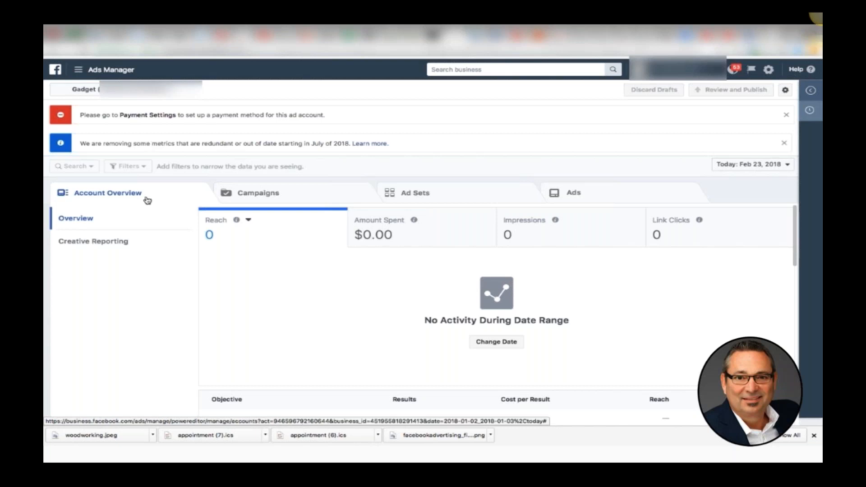
{"action": "left_click", "coordinate": [598, 196]}
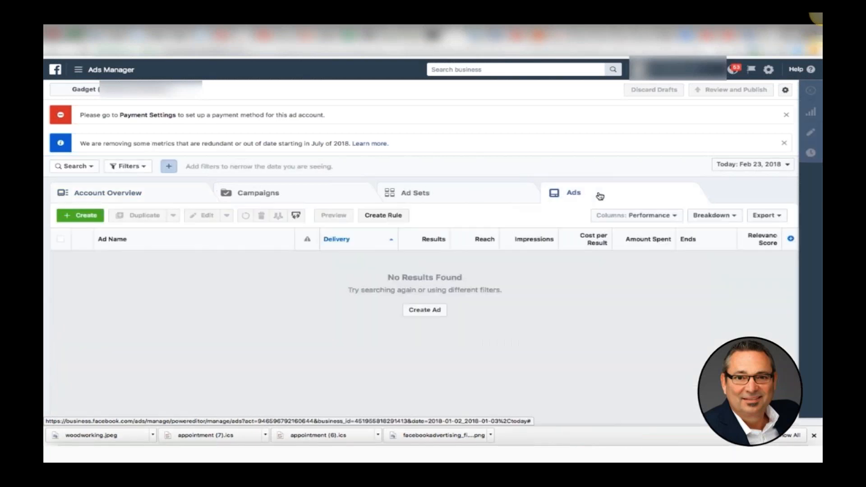
{"action": "left_click", "coordinate": [465, 196]}
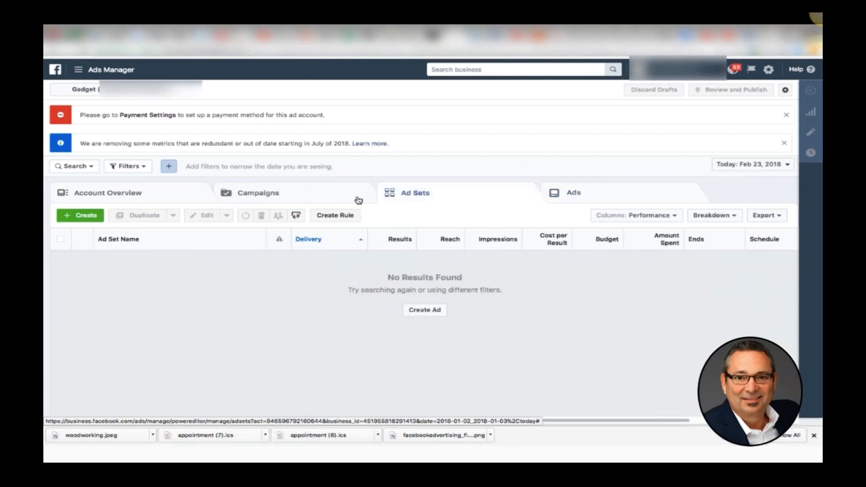
{"action": "left_click", "coordinate": [331, 195]}
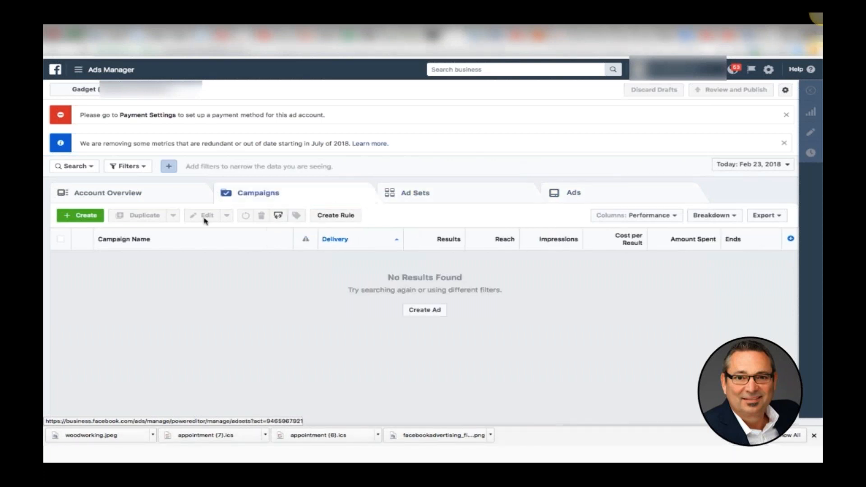
{"action": "left_click", "coordinate": [159, 194]}
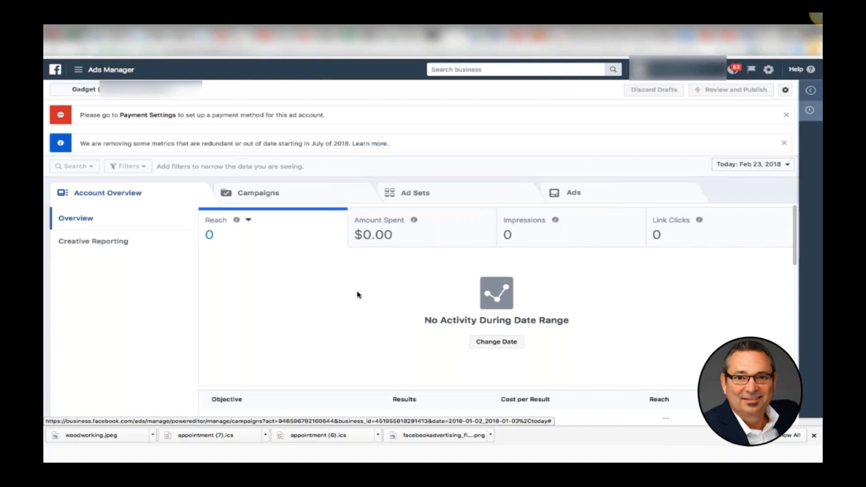
- Start creating a new campaign from the campaigns list and review the available marketing objectives
{"action": "left_click", "coordinate": [279, 198]}
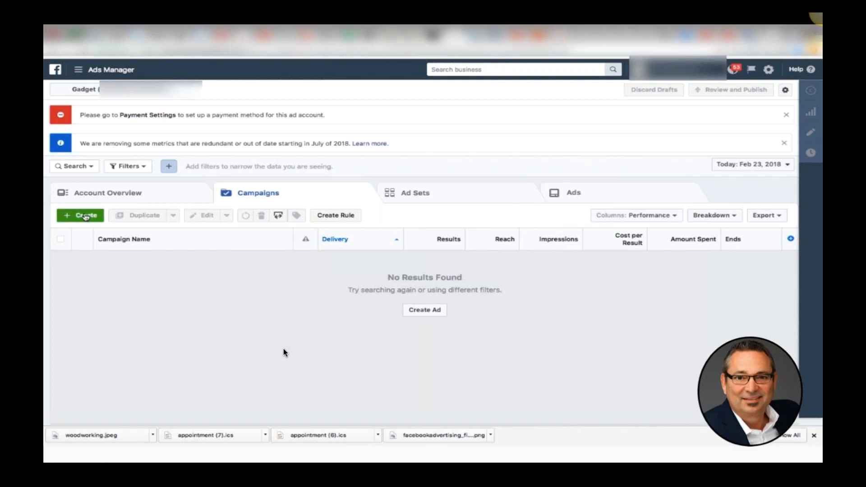
{"action": "left_click", "coordinate": [86, 216]}
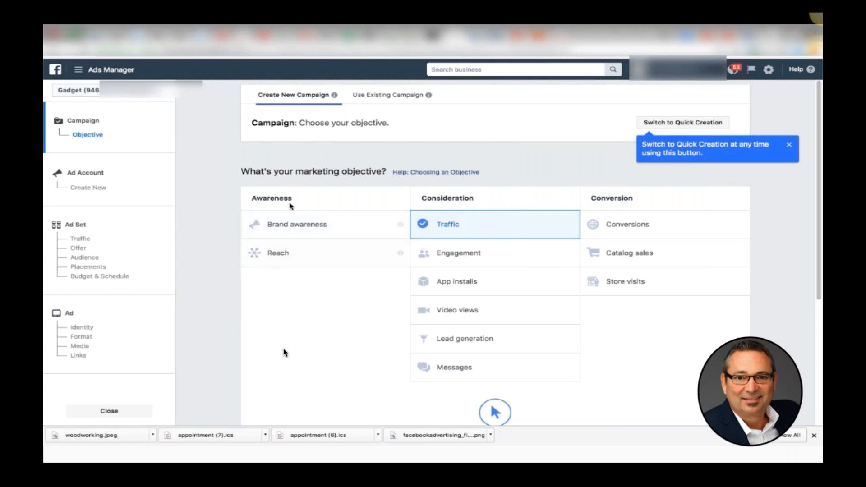
{"action": "scroll", "coordinate": [526, 261], "scroll_direction": "down", "scroll_amount": 1}
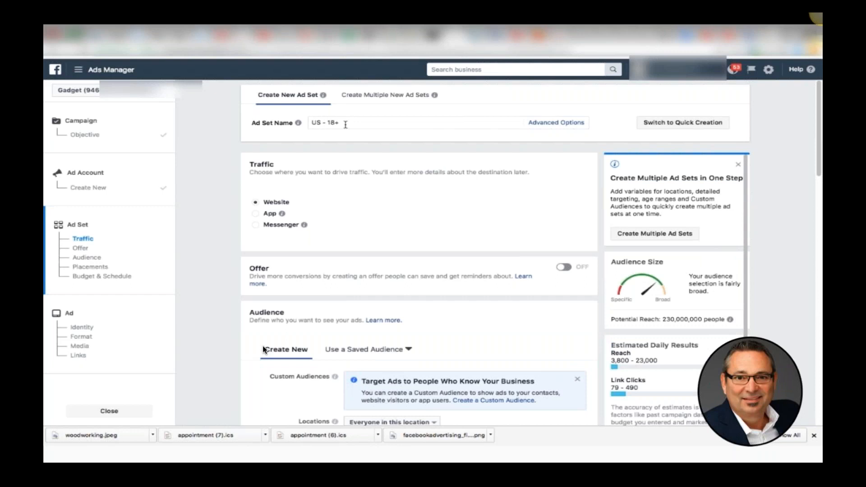
- Rename the new ad set "40-55 men woodworker"
{"action": "triple_click", "coordinate": [328, 122]}
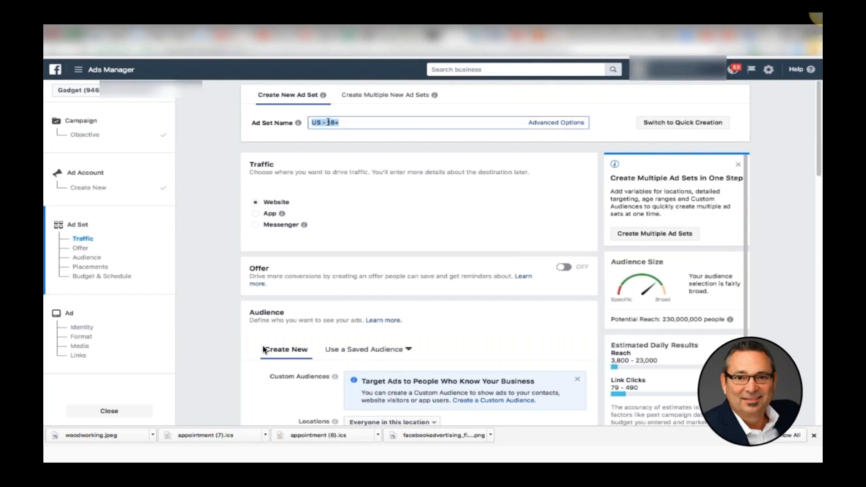
{"action": "type", "text": "40-"}
{"action": "type", "text": "55"}
{"action": "type", "text": " men w"}
{"action": "type", "text": "oodw"}
{"action": "type", "text": "orkw"}
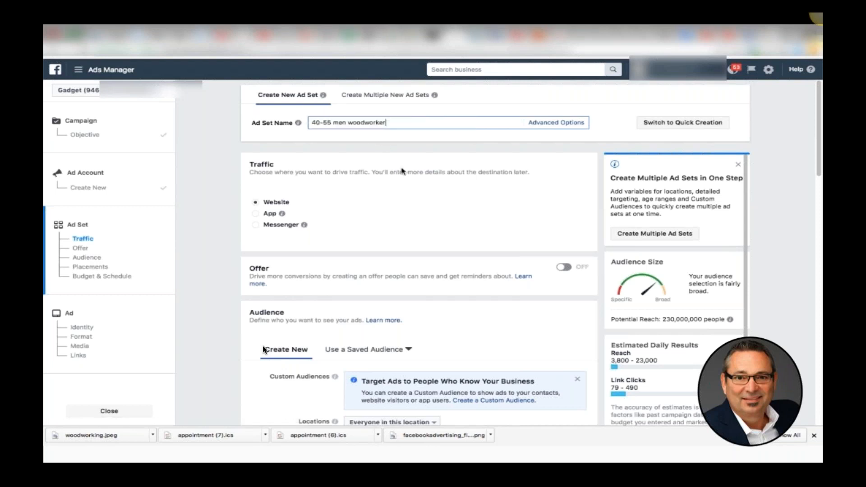
- Set the minimum age of the ad set's audience to 40
{"action": "scroll", "coordinate": [461, 223], "scroll_direction": "down", "scroll_amount": 3}
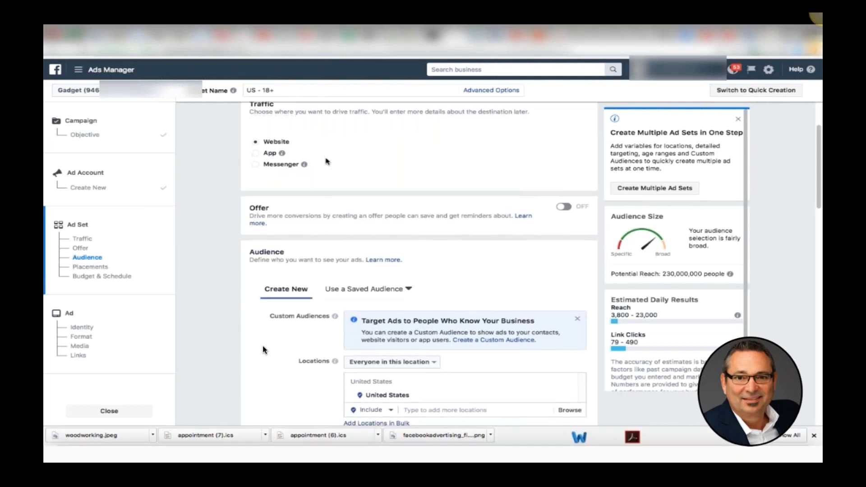
{"action": "scroll", "coordinate": [326, 160], "scroll_direction": "down", "scroll_amount": 3}
{"action": "scroll", "coordinate": [325, 158], "scroll_direction": "down", "scroll_amount": 2}
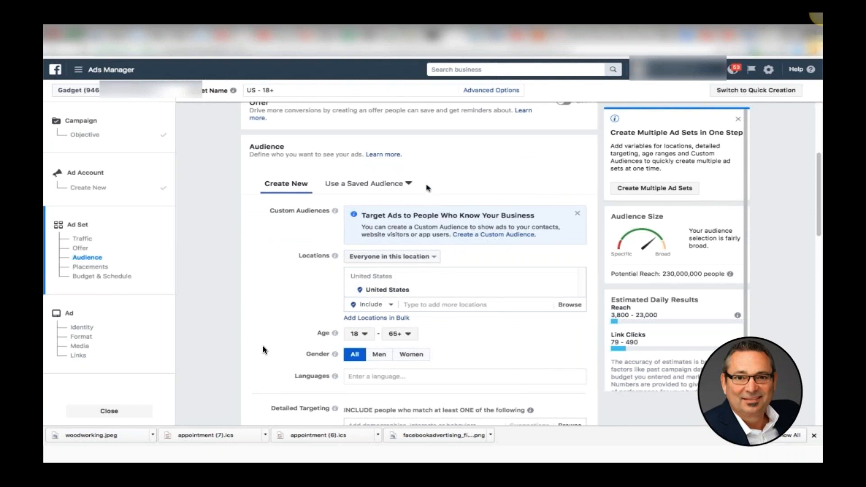
{"action": "left_click", "coordinate": [365, 335]}
{"action": "scroll", "coordinate": [370, 293], "scroll_direction": "down", "scroll_amount": 4}
{"action": "scroll", "coordinate": [369, 293], "scroll_direction": "down", "scroll_amount": 2}
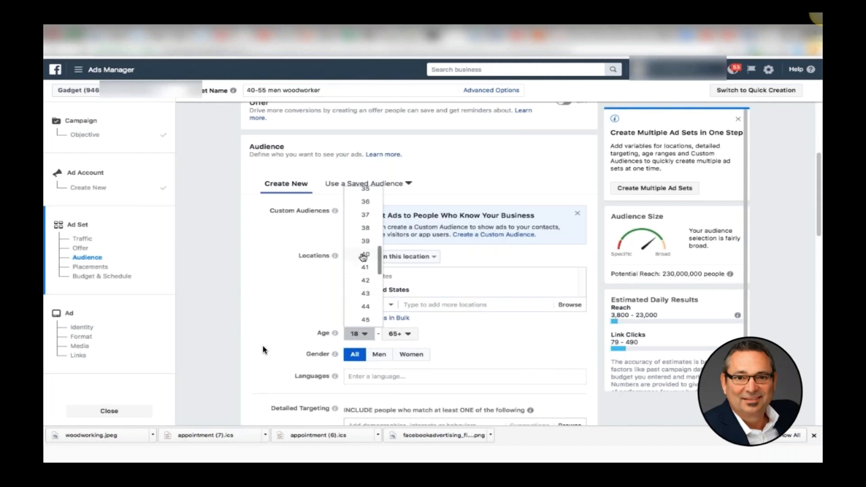
{"action": "left_click", "coordinate": [365, 255]}
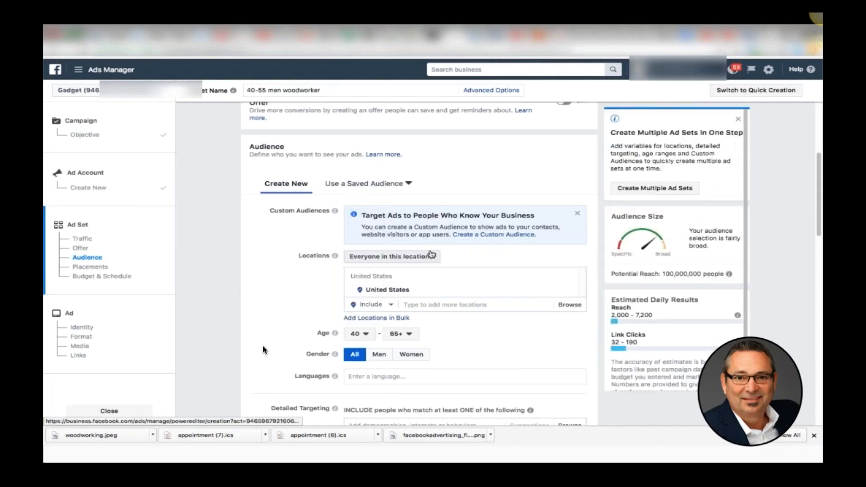
- Set the audience's maximum age to 55 and restrict its gender to men
{"action": "scroll", "coordinate": [430, 254], "scroll_direction": "up", "scroll_amount": 3}
{"action": "scroll", "coordinate": [430, 254], "scroll_direction": "down", "scroll_amount": 3}
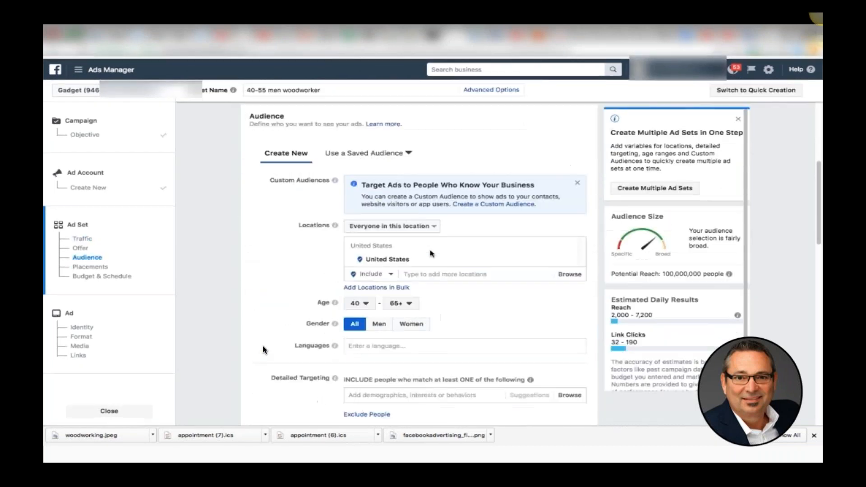
{"action": "left_click", "coordinate": [400, 271]}
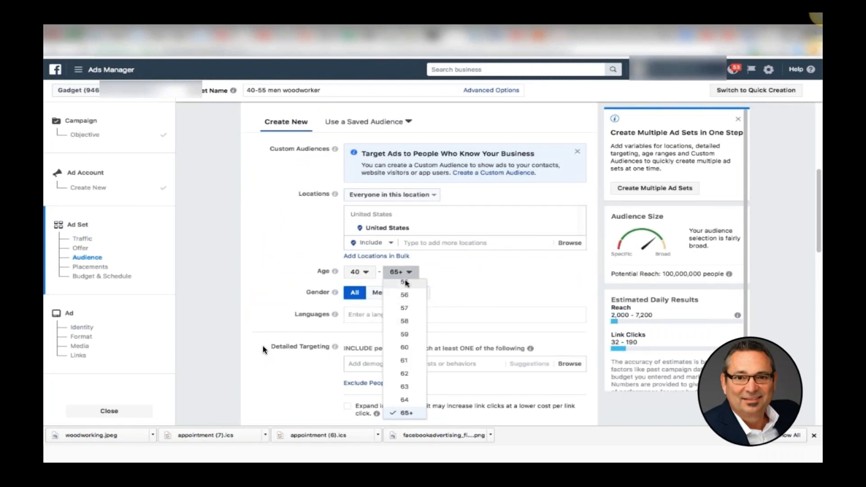
{"action": "left_click", "coordinate": [405, 282]}
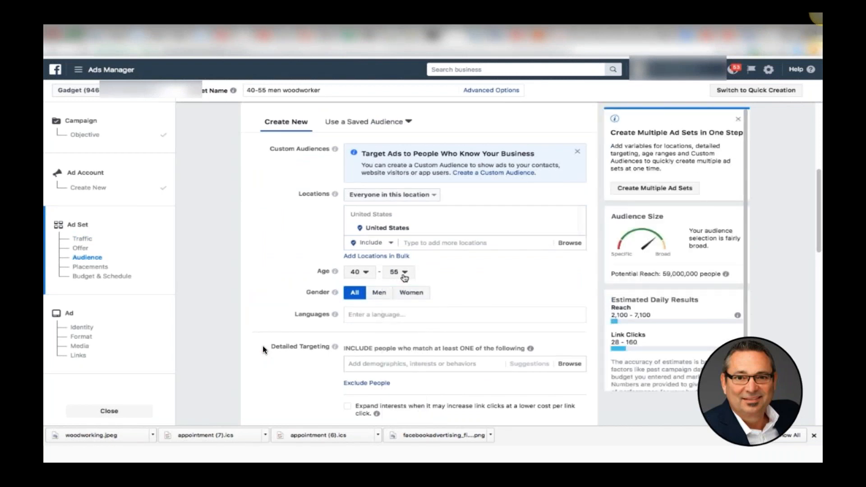
{"action": "left_click", "coordinate": [404, 273]}
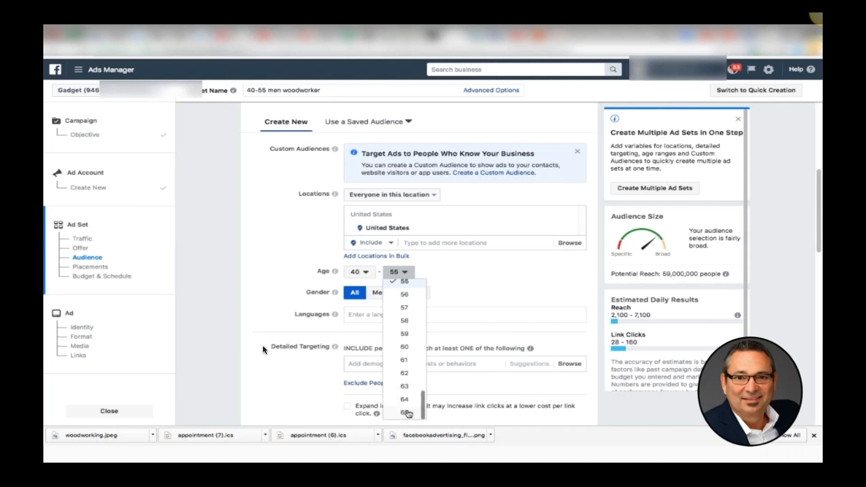
{"action": "left_click", "coordinate": [468, 280]}
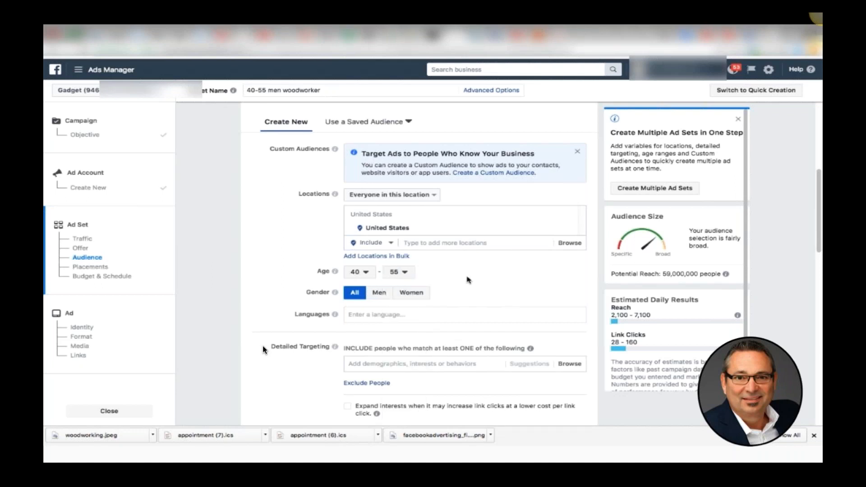
{"action": "left_click", "coordinate": [379, 294]}
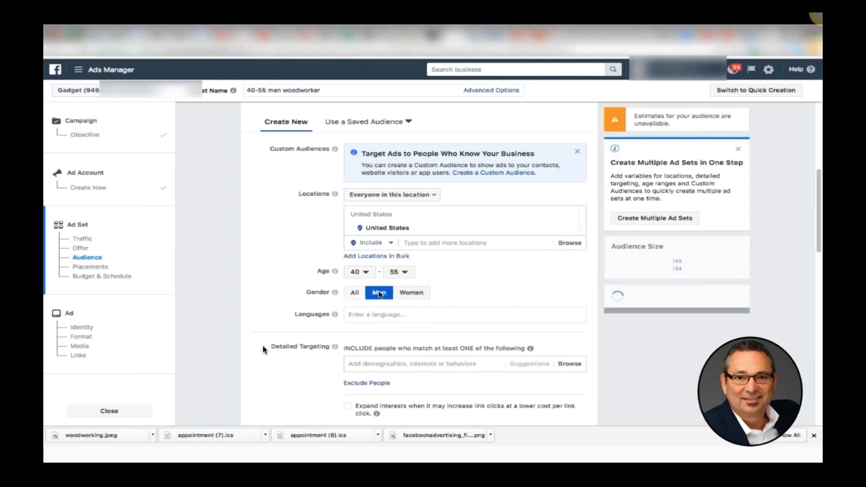
- Add the countries Canada, Austria and United Kingdom to the audience's included locations
{"action": "scroll", "coordinate": [427, 223], "scroll_direction": "up", "scroll_amount": 1}
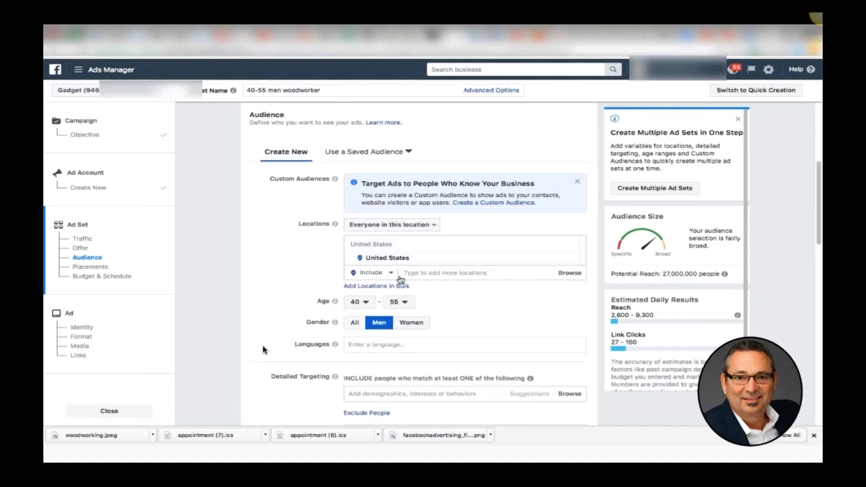
{"action": "left_click", "coordinate": [417, 275]}
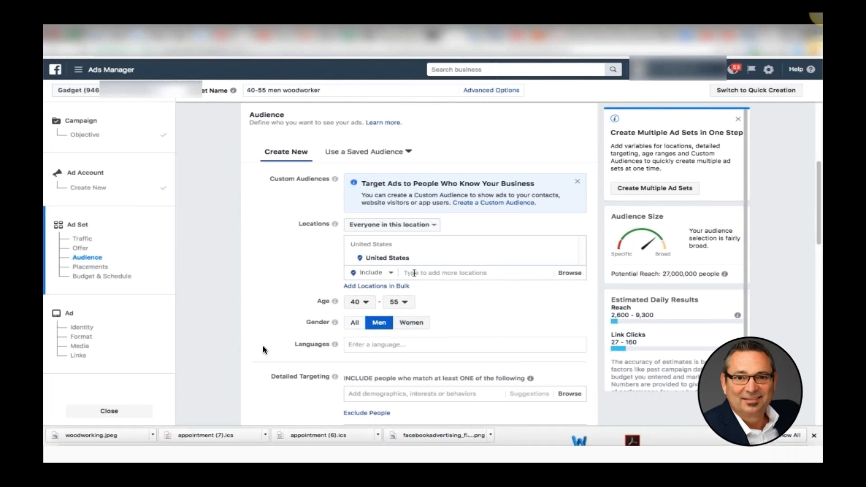
{"action": "type", "text": "canada"}
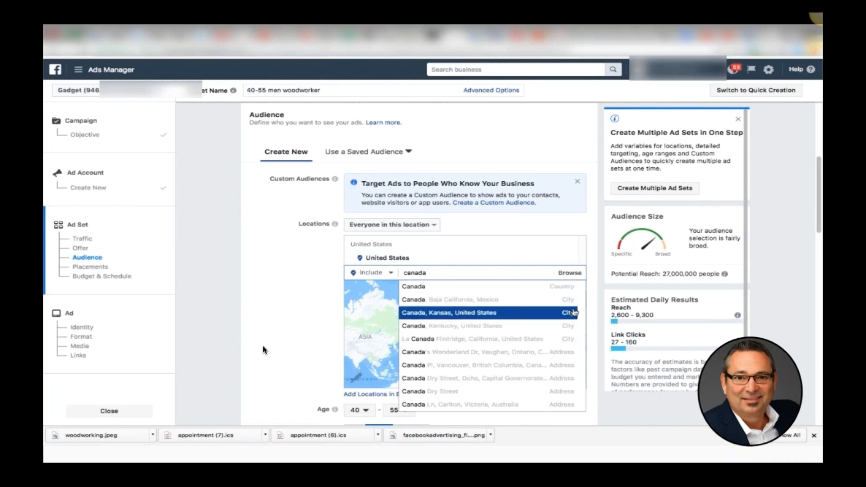
{"action": "left_click", "coordinate": [533, 286]}
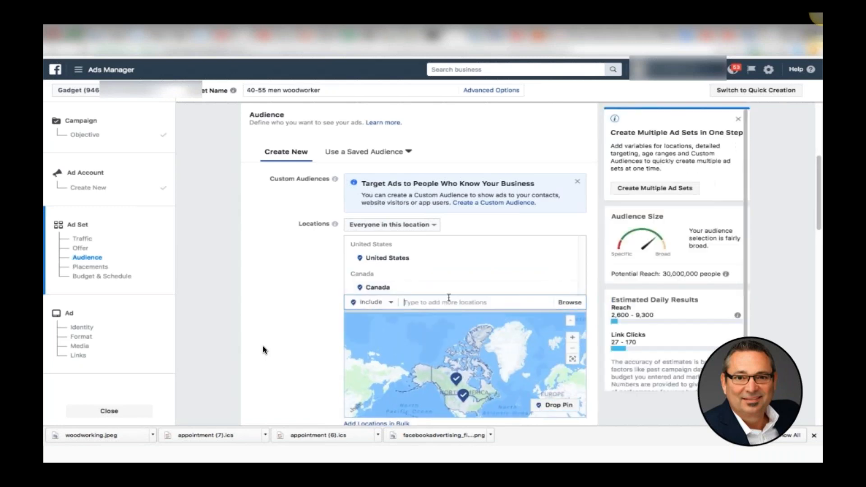
{"action": "type", "text": "austr"}
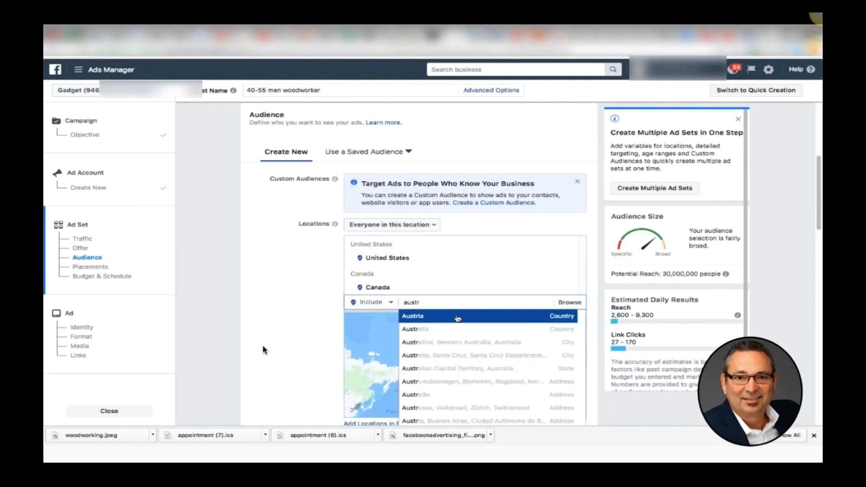
{"action": "left_click", "coordinate": [456, 315]}
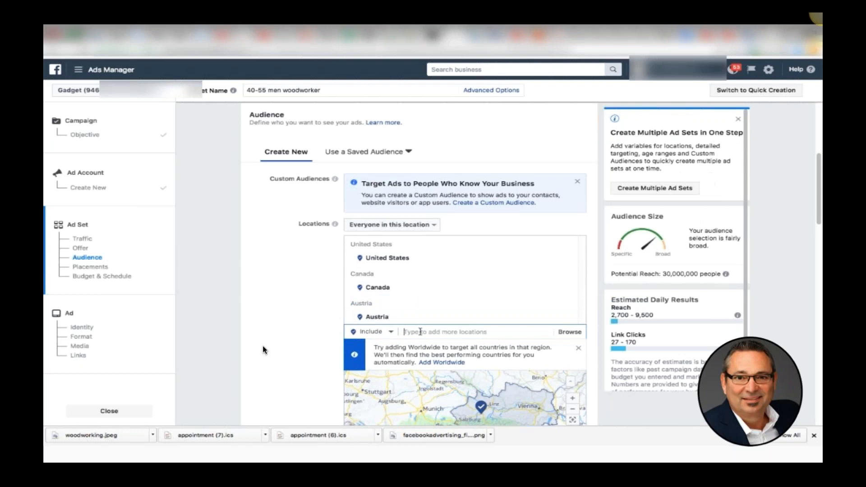
{"action": "type", "text": "united"}
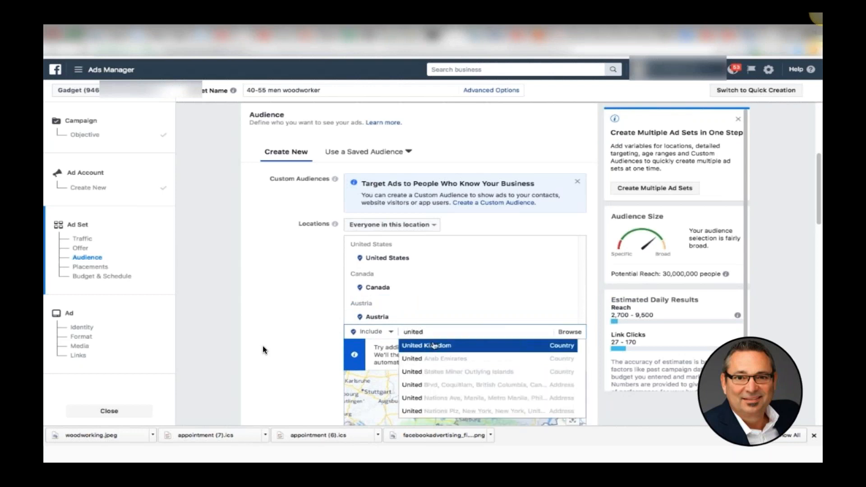
{"action": "left_click", "coordinate": [434, 346]}
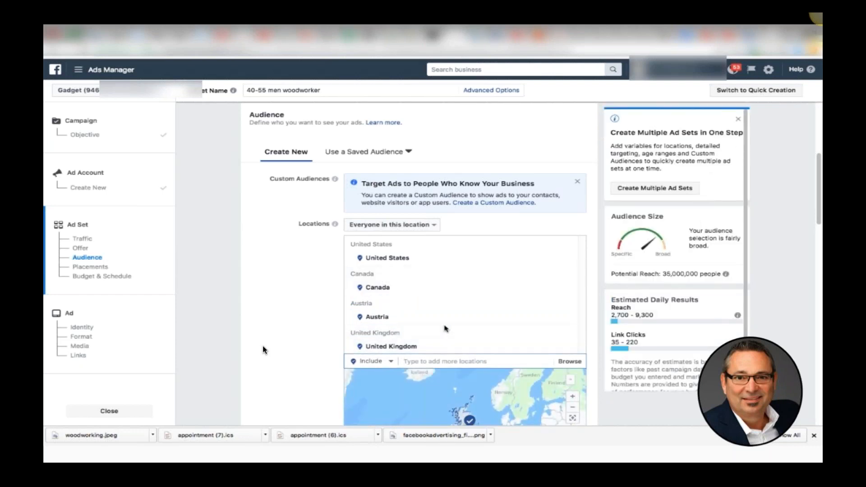
- Exclude the state of New York, United States, from the audience's locations
{"action": "scroll", "coordinate": [388, 297], "scroll_direction": "down", "scroll_amount": 2}
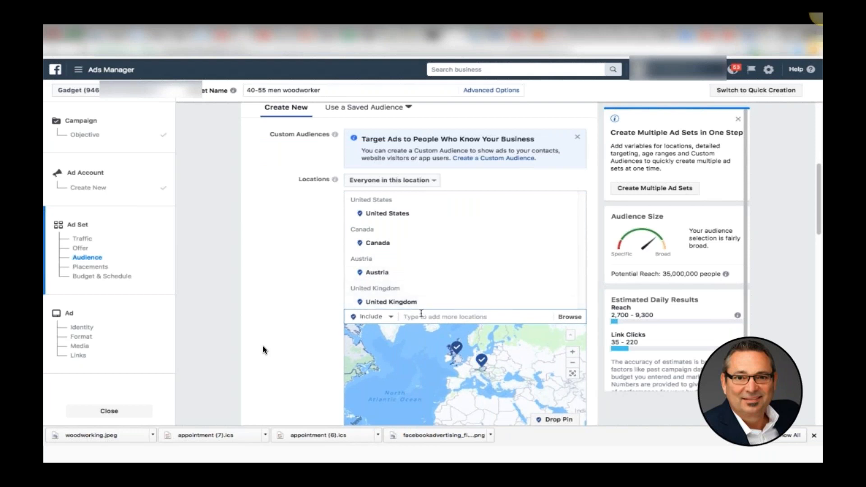
{"action": "scroll", "coordinate": [420, 315], "scroll_direction": "down", "scroll_amount": 1}
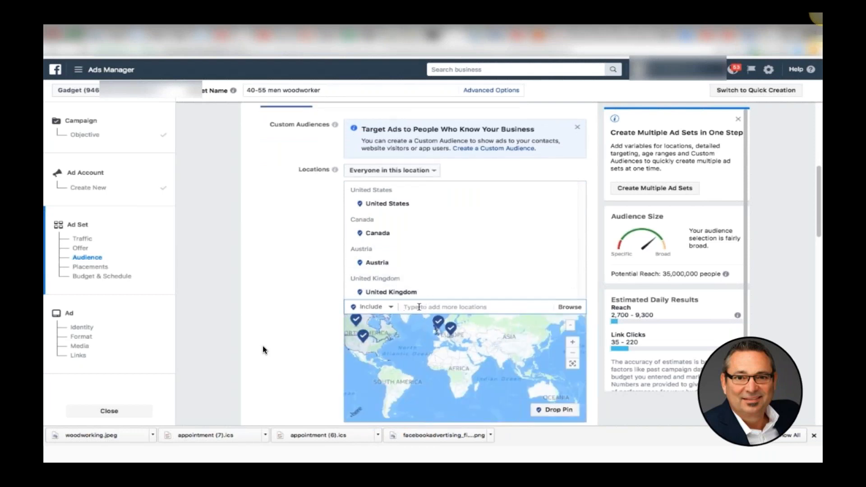
{"action": "left_click", "coordinate": [372, 307]}
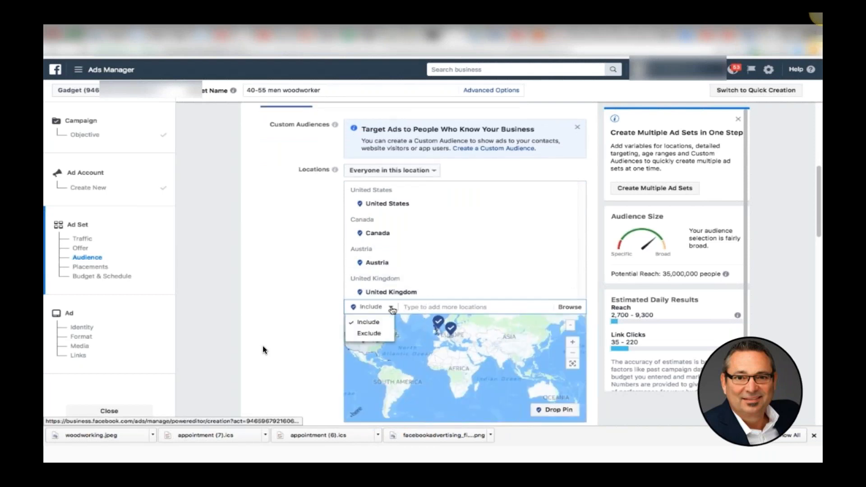
{"action": "left_click", "coordinate": [378, 335]}
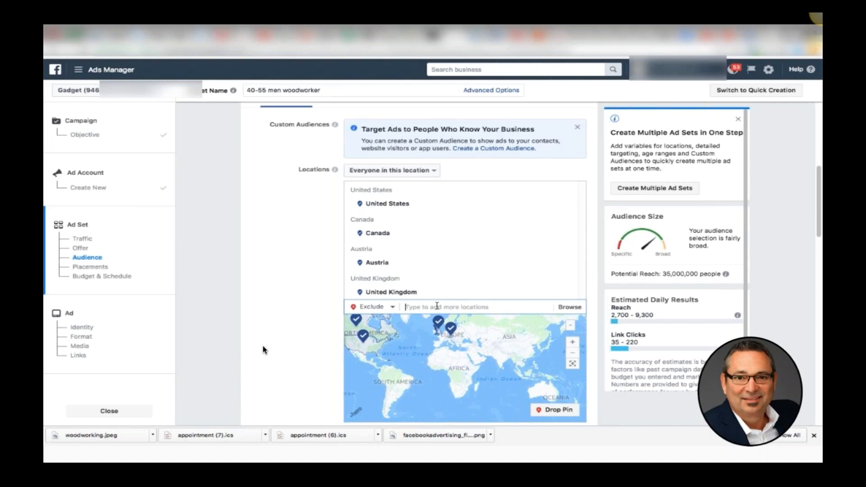
{"action": "type", "text": "new york"}
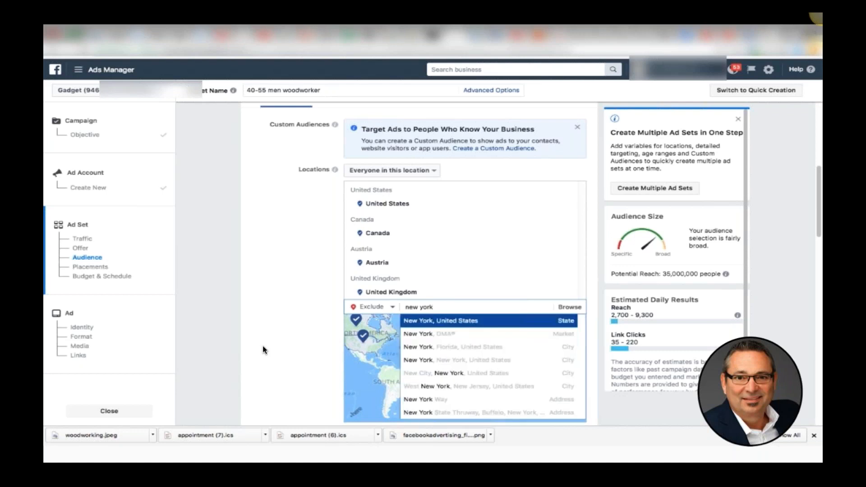
{"action": "left_click", "coordinate": [454, 321]}
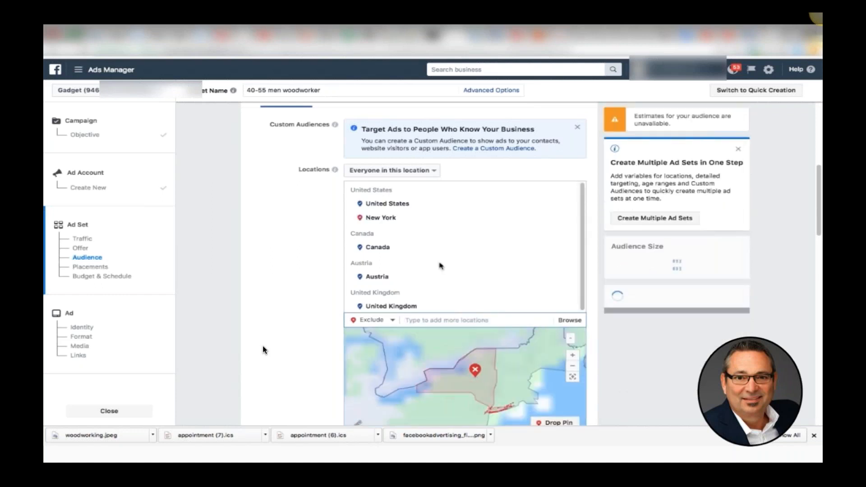
{"action": "scroll", "coordinate": [484, 267], "scroll_direction": "down", "scroll_amount": 5}
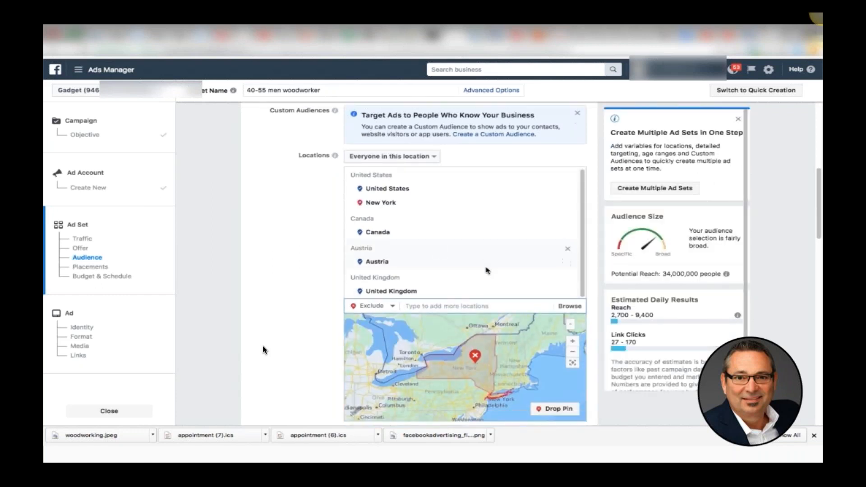
- Add the interest Woodworking to the people included in the audience's detailed targeting
{"action": "scroll", "coordinate": [486, 267], "scroll_direction": "down", "scroll_amount": 2}
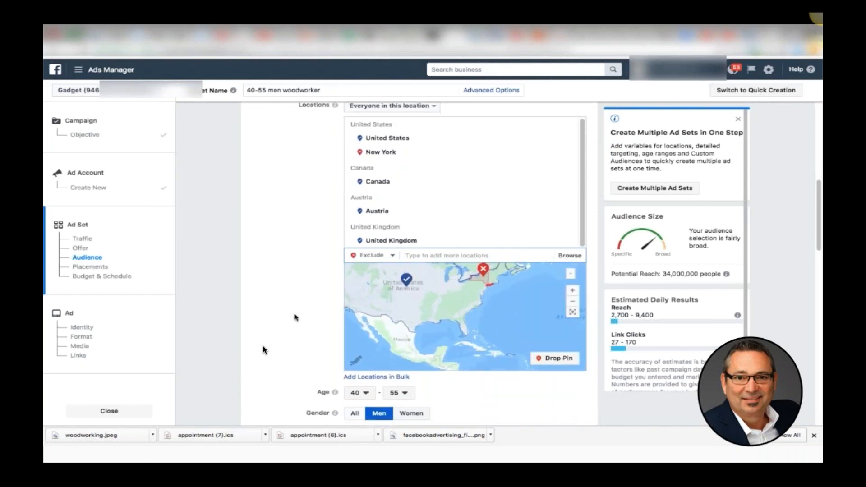
{"action": "scroll", "coordinate": [296, 317], "scroll_direction": "down", "scroll_amount": 3}
{"action": "scroll", "coordinate": [296, 317], "scroll_direction": "down", "scroll_amount": 1}
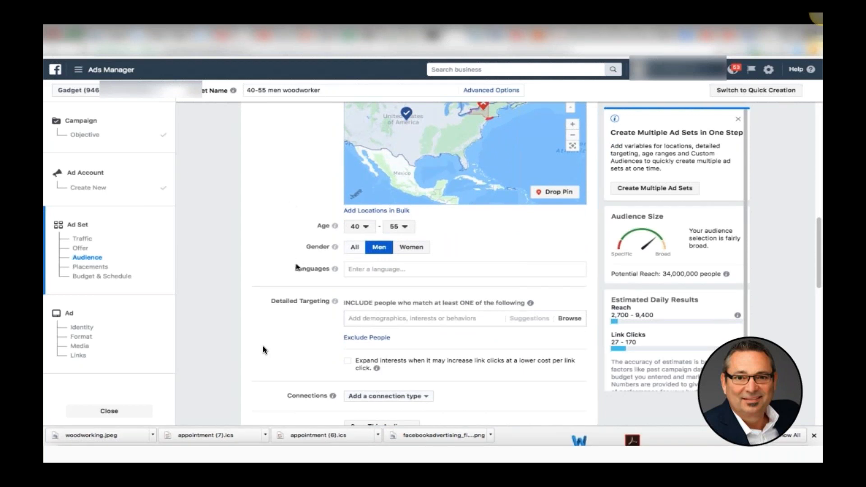
{"action": "scroll", "coordinate": [290, 331], "scroll_direction": "down", "scroll_amount": 1}
{"action": "scroll", "coordinate": [289, 331], "scroll_direction": "down", "scroll_amount": 1}
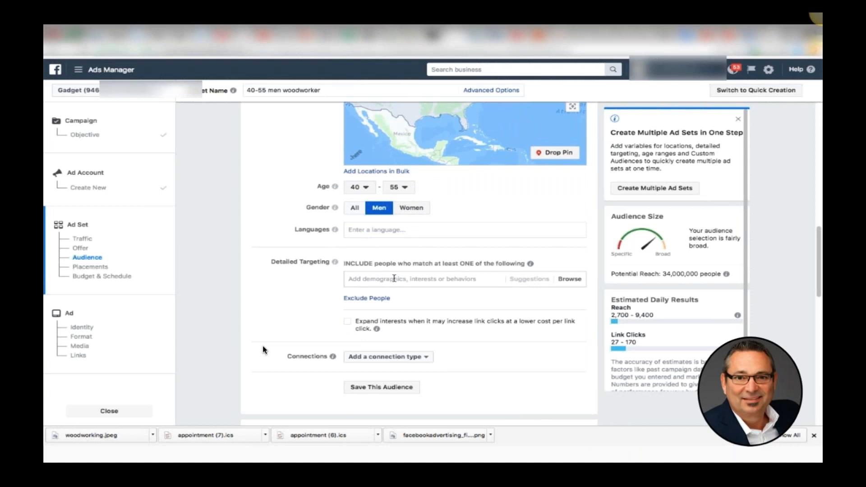
{"action": "type", "text": "wood"}
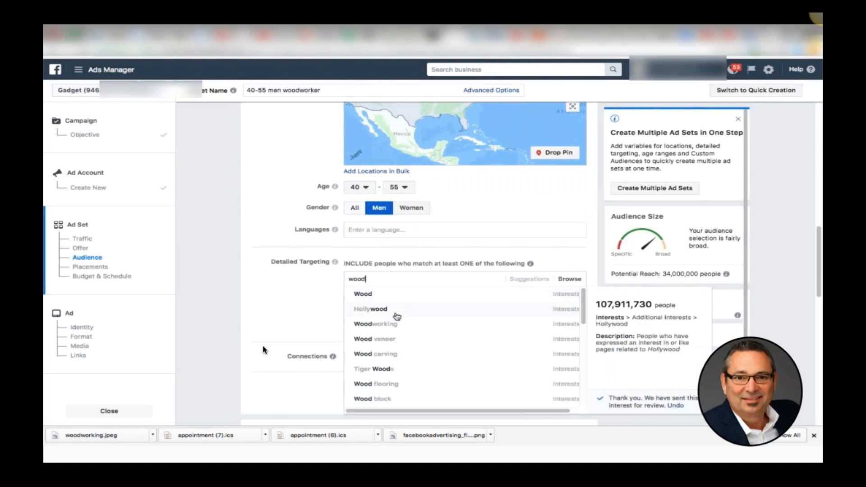
{"action": "left_click", "coordinate": [390, 325]}
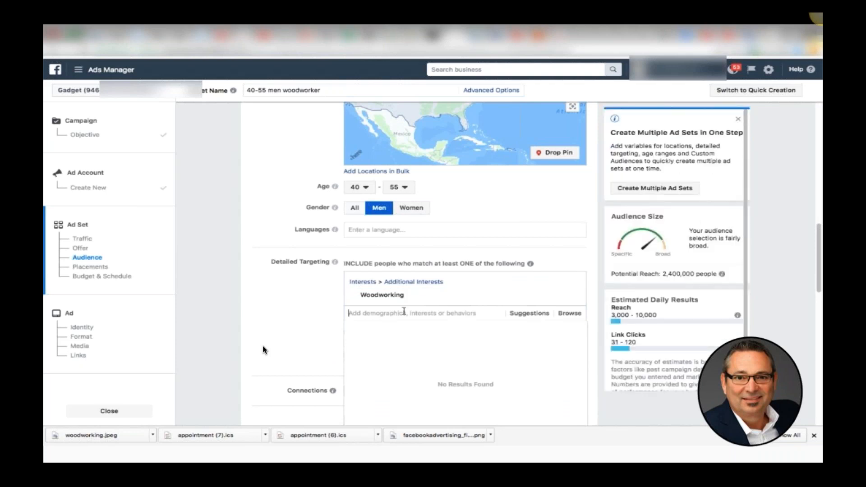
{"action": "mouse_move", "coordinate": [381, 303]}
{"action": "left_click", "coordinate": [289, 312]}
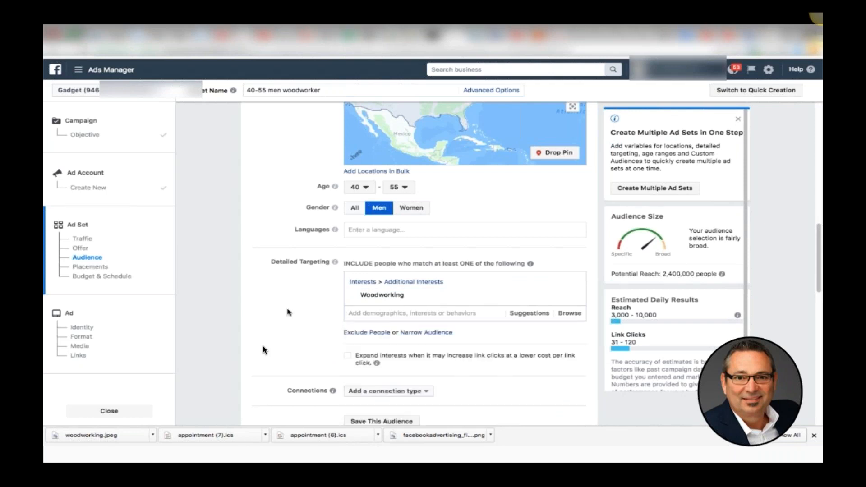
- Include the interest Woodworking Enthusiasts in the detailed targeting as well
{"action": "scroll", "coordinate": [289, 312], "scroll_direction": "down", "scroll_amount": 3}
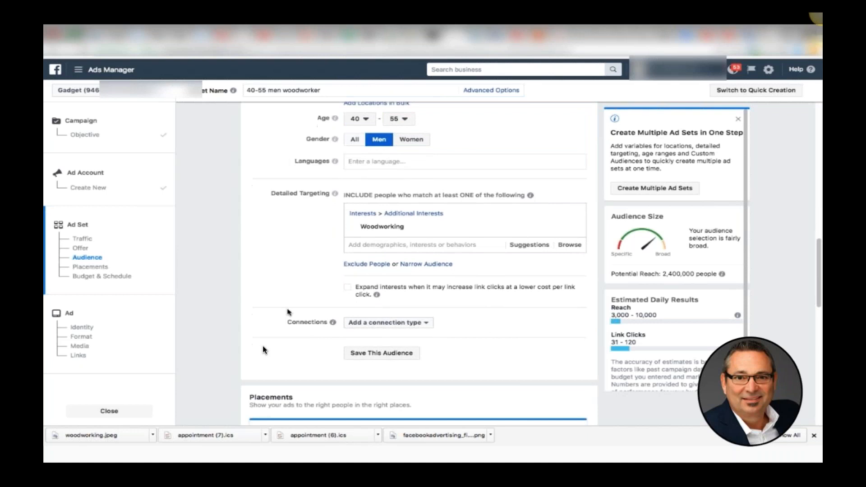
{"action": "left_click", "coordinate": [403, 246]}
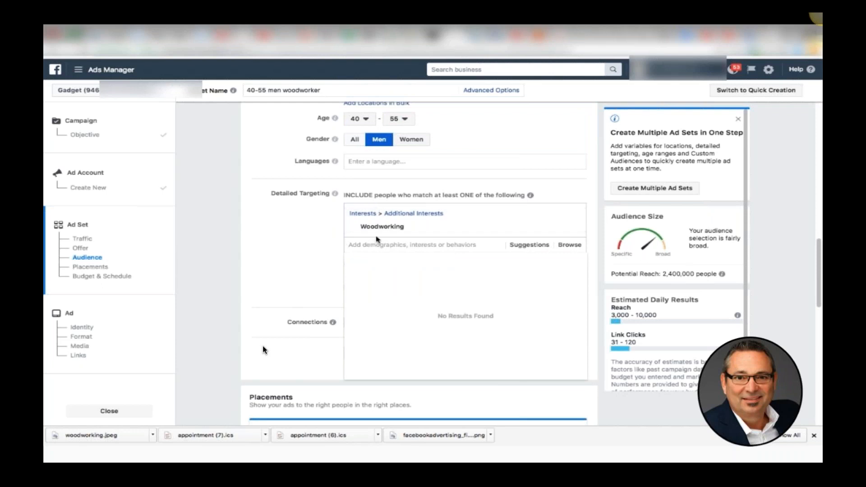
{"action": "type", "text": "woodwork"}
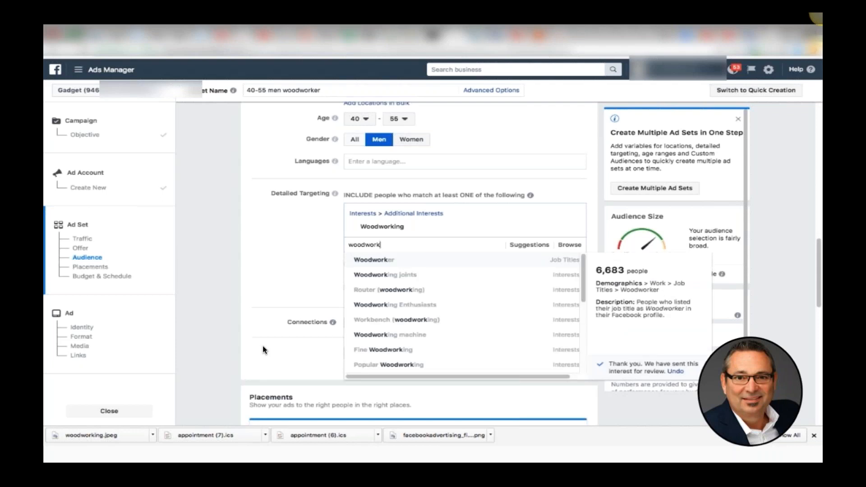
{"action": "left_click", "coordinate": [390, 310]}
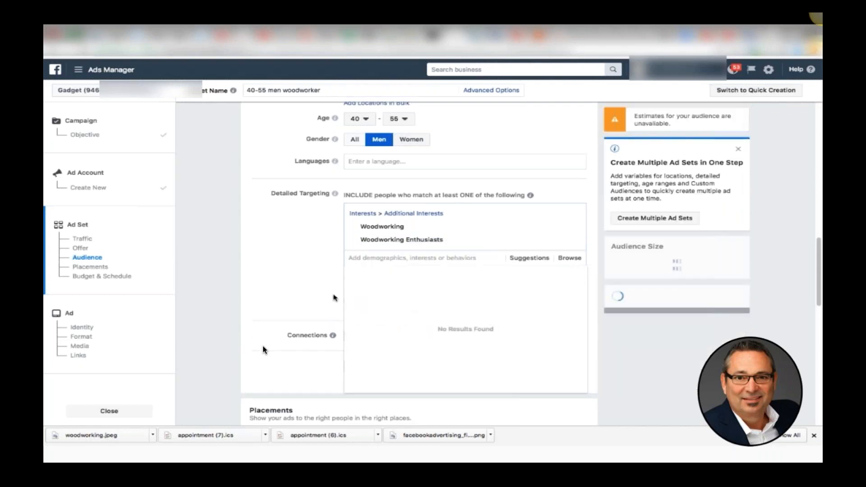
- Try allowing interest expansion when it may increase link clicks at a lower cost, and turn it back off
{"action": "mouse_move", "coordinate": [375, 227]}
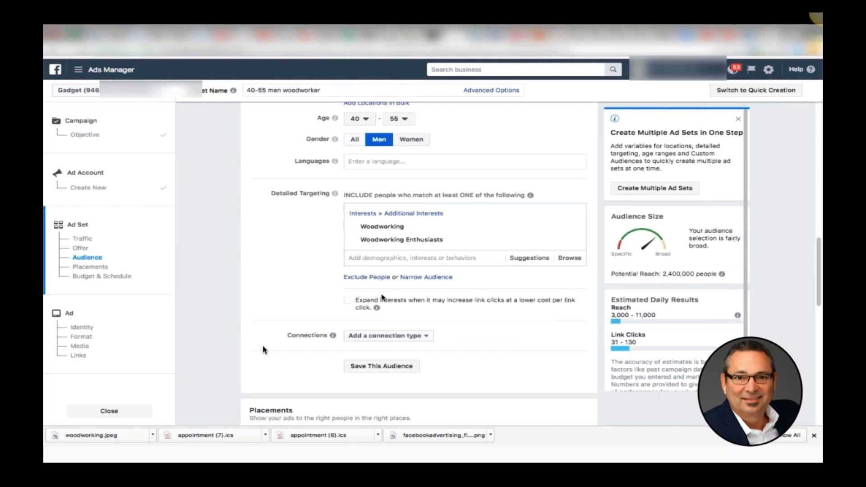
{"action": "left_click", "coordinate": [349, 303]}
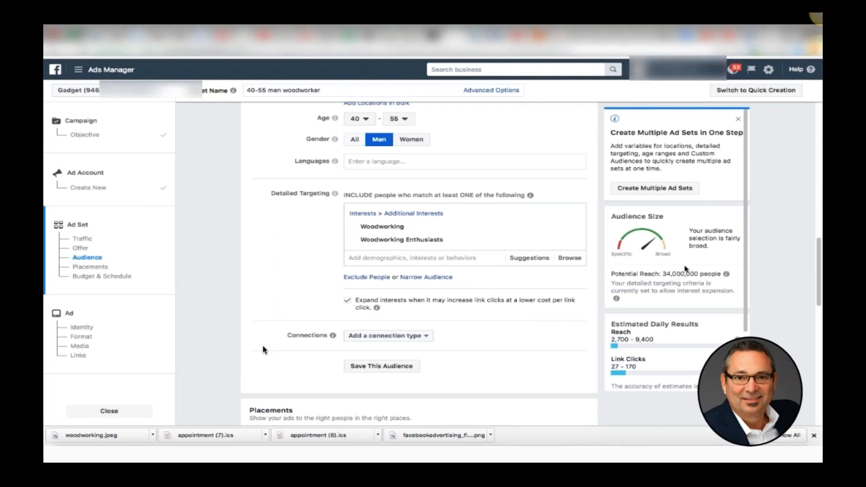
{"action": "left_click", "coordinate": [349, 301]}
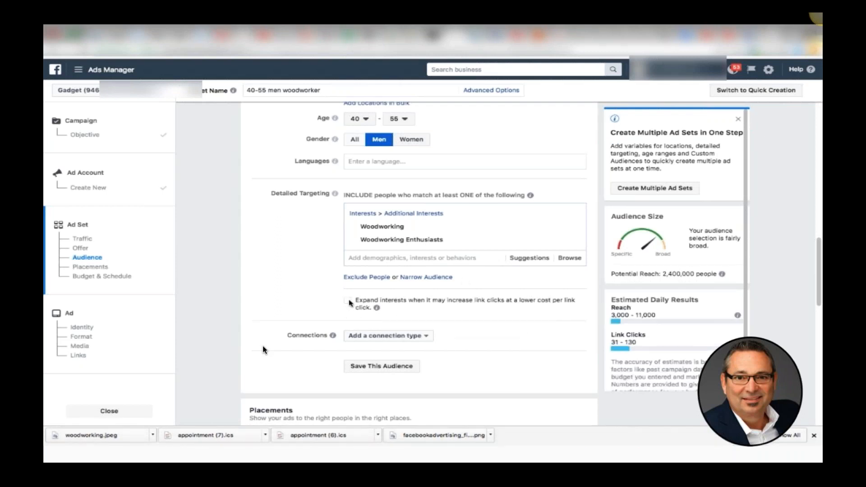
- Exclude people interested in Ford Mustang or Sewing from the audience's detailed targeting
{"action": "left_click", "coordinate": [380, 277]}
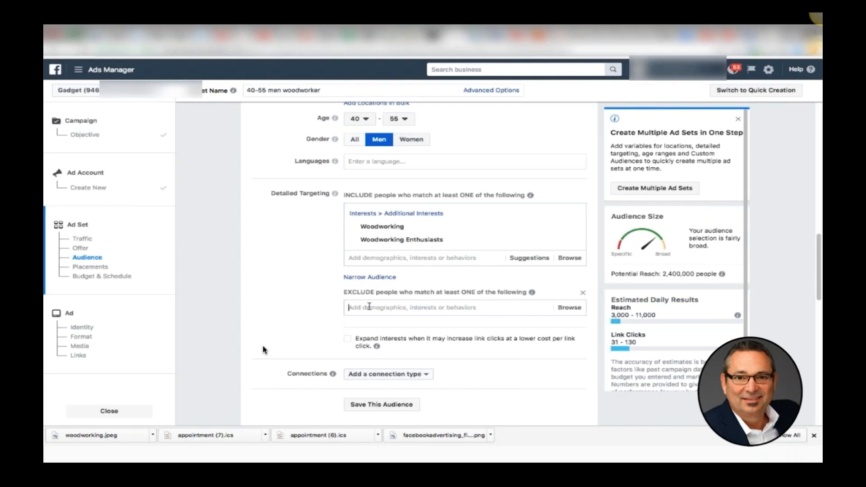
{"action": "type", "text": "ford"}
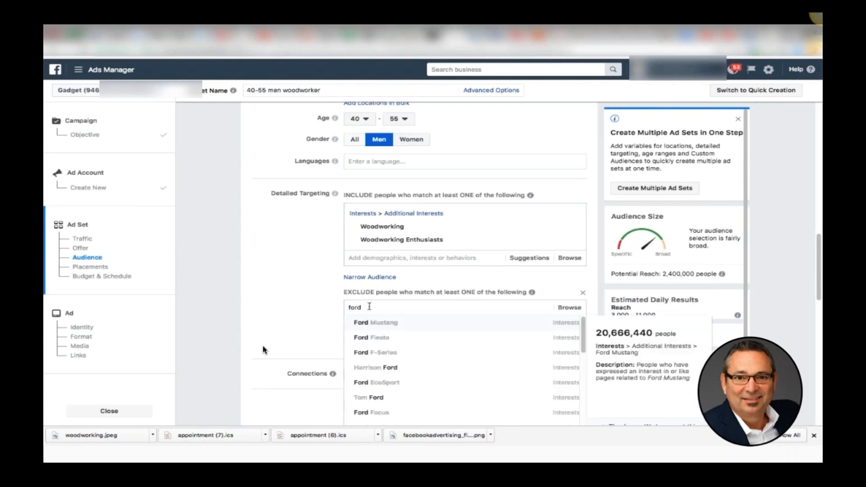
{"action": "left_click", "coordinate": [395, 324]}
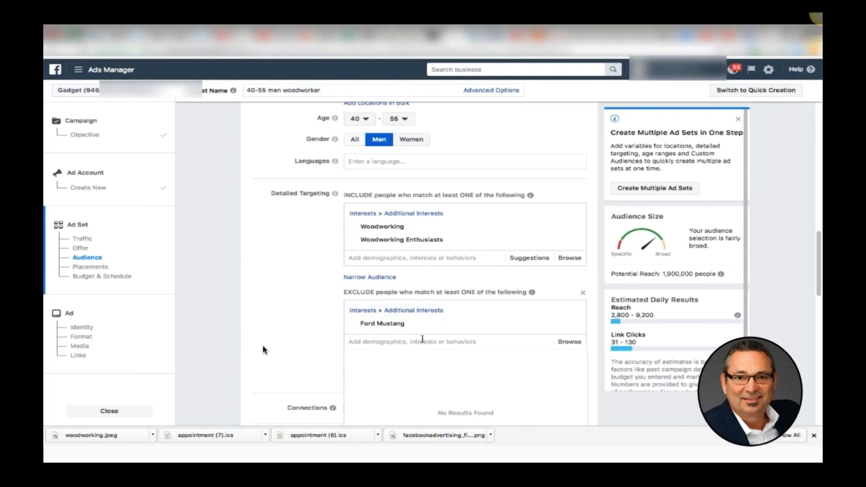
{"action": "type", "text": "sewing"}
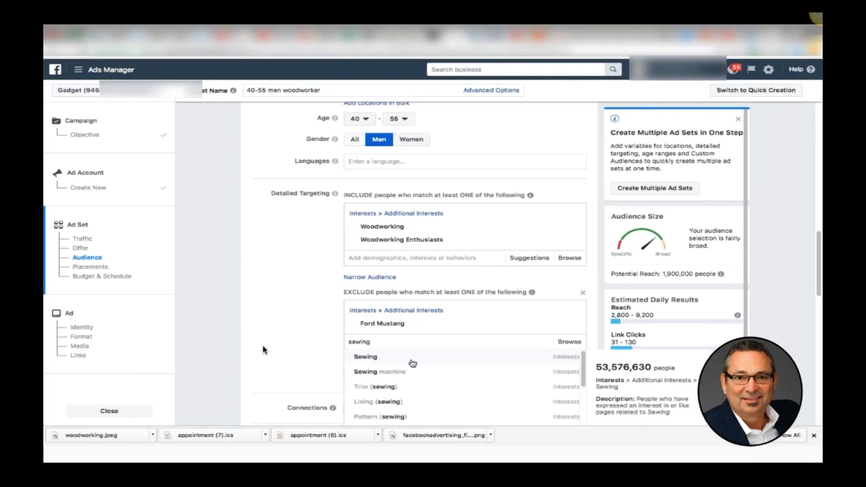
{"action": "left_click", "coordinate": [400, 362]}
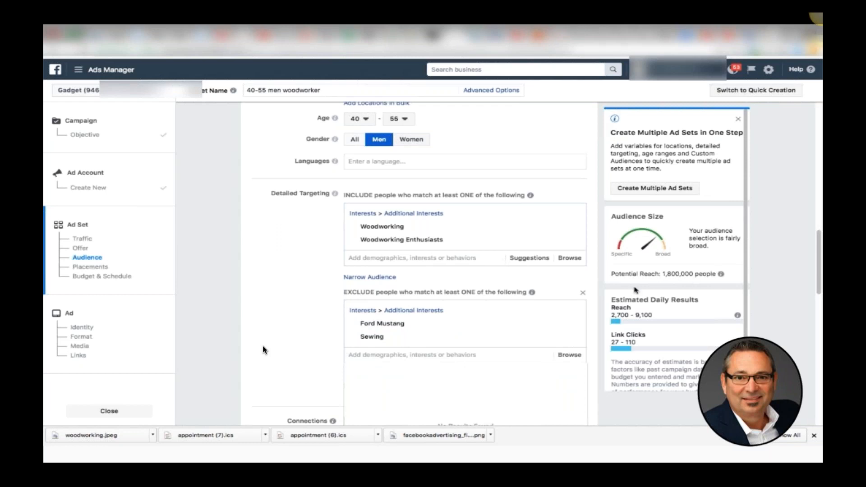
{"action": "mouse_move", "coordinate": [397, 324]}
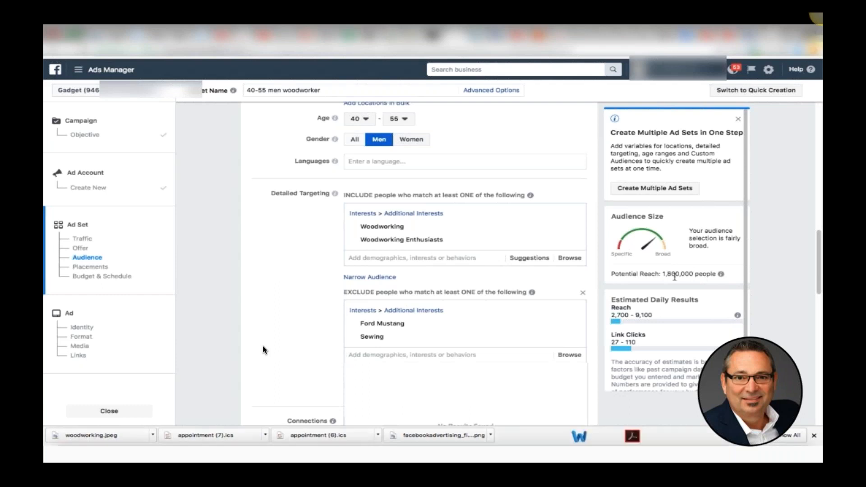
{"action": "left_click", "coordinate": [296, 347]}
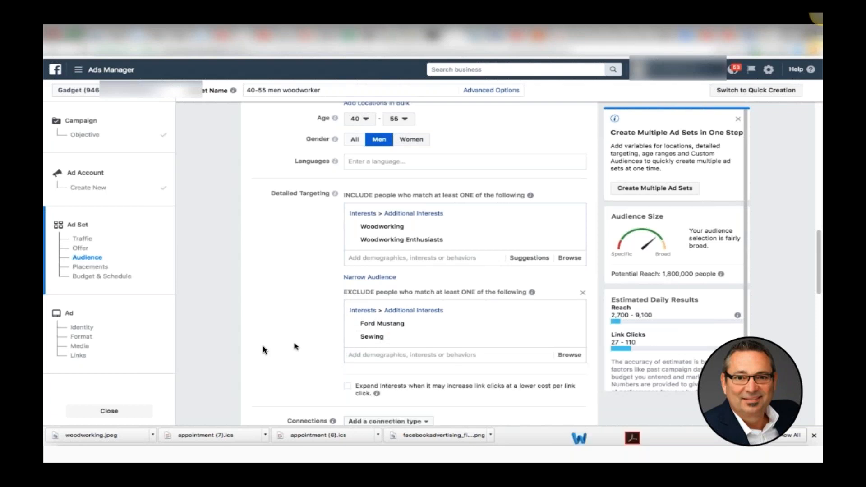
- Switch the ad set's placements from automatic to manually edited placements
{"action": "scroll", "coordinate": [295, 346], "scroll_direction": "down", "scroll_amount": 2}
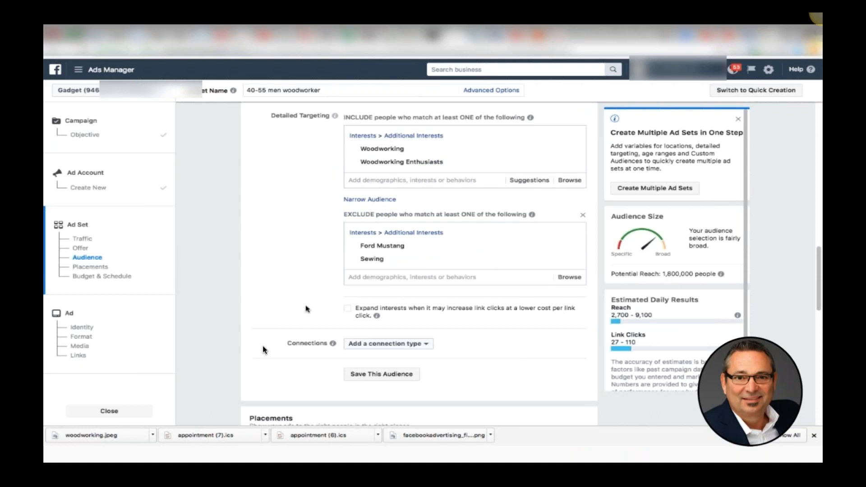
{"action": "scroll", "coordinate": [306, 309], "scroll_direction": "down", "scroll_amount": 3}
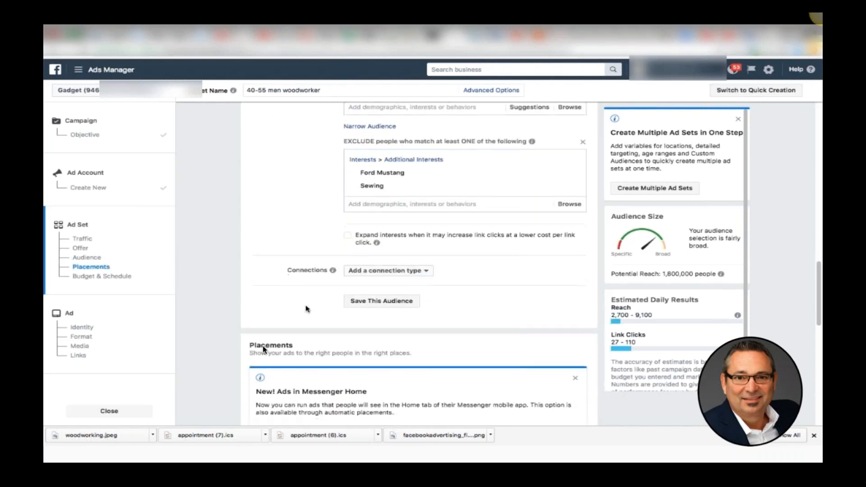
{"action": "scroll", "coordinate": [306, 309], "scroll_direction": "down", "scroll_amount": 5}
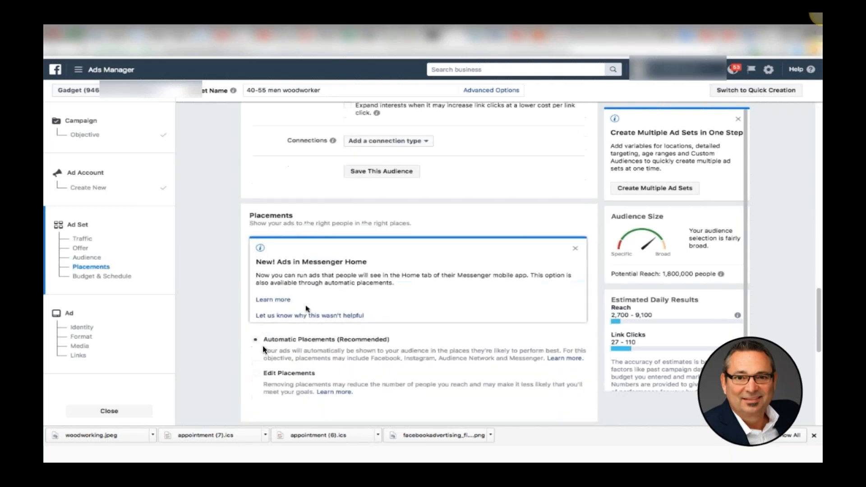
{"action": "scroll", "coordinate": [306, 309], "scroll_direction": "down", "scroll_amount": 4}
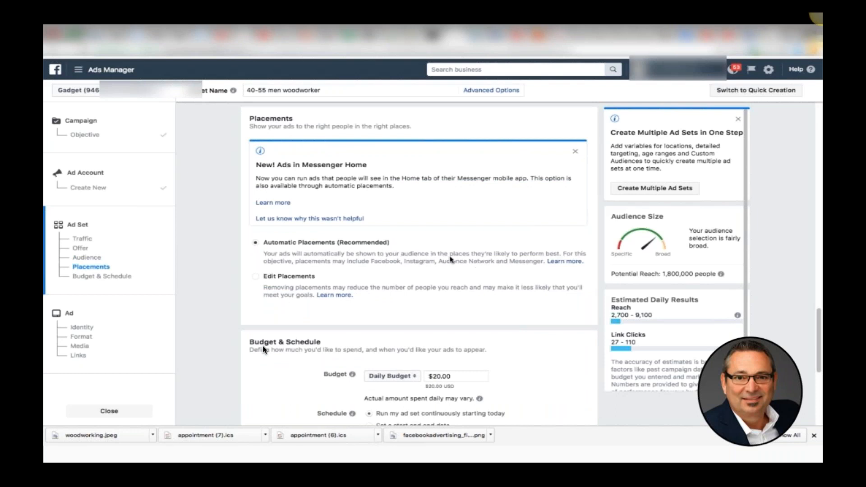
{"action": "left_click", "coordinate": [256, 277]}
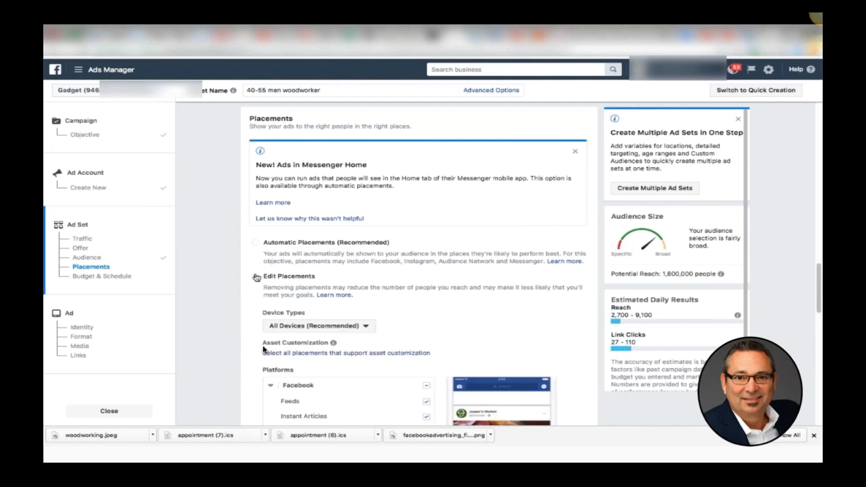
- Remove Instagram, Audience Network and Messenger from the ad set's placement platforms
{"action": "scroll", "coordinate": [366, 271], "scroll_direction": "down", "scroll_amount": 3}
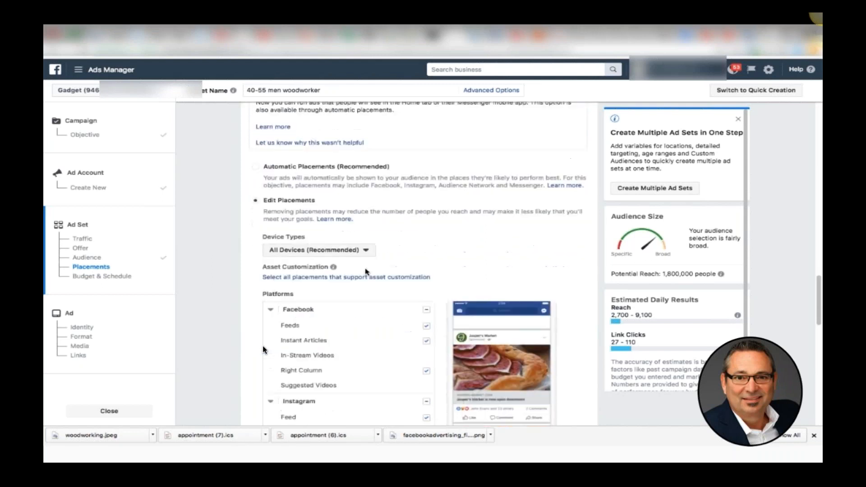
{"action": "scroll", "coordinate": [366, 272], "scroll_direction": "down", "scroll_amount": 3}
{"action": "scroll", "coordinate": [366, 272], "scroll_direction": "down", "scroll_amount": 1}
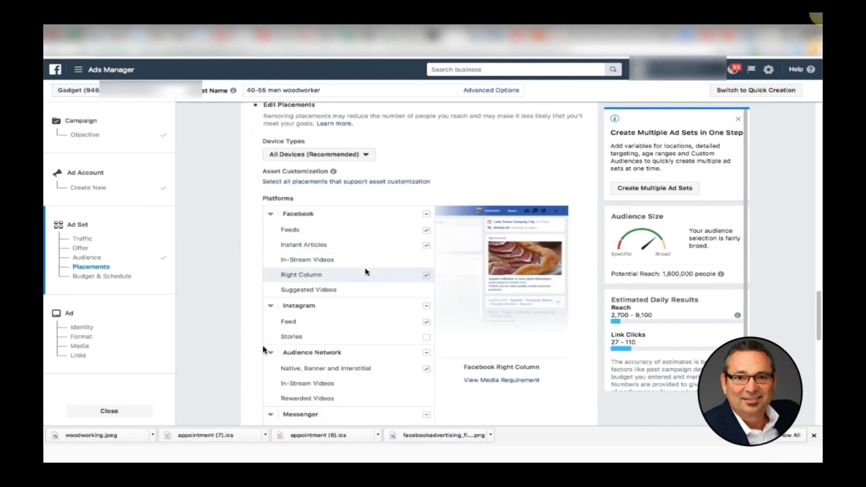
{"action": "left_click", "coordinate": [426, 306]}
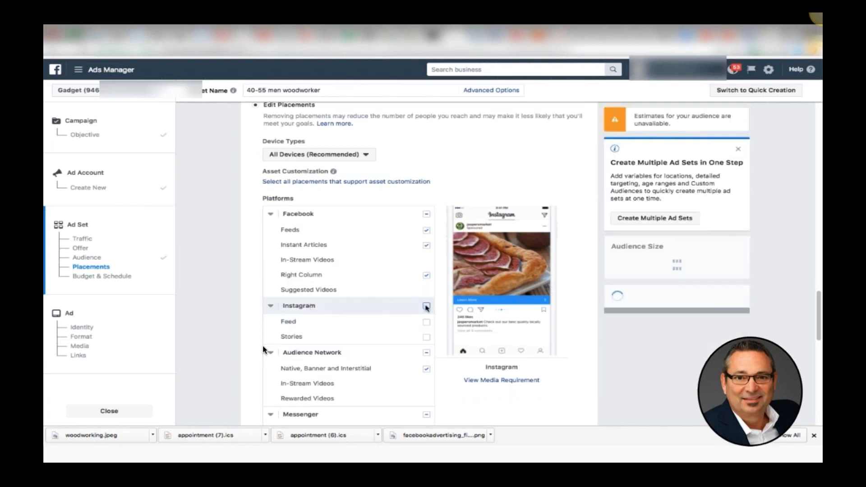
{"action": "scroll", "coordinate": [400, 332], "scroll_direction": "down", "scroll_amount": 3}
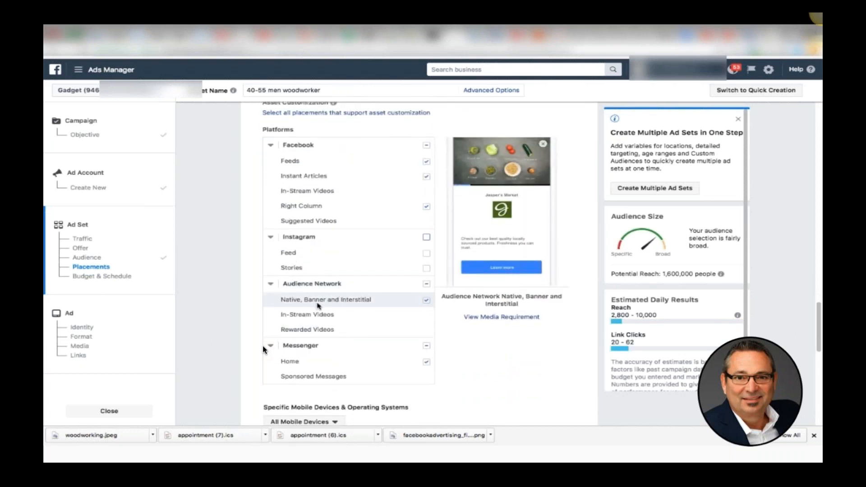
{"action": "left_click", "coordinate": [428, 284]}
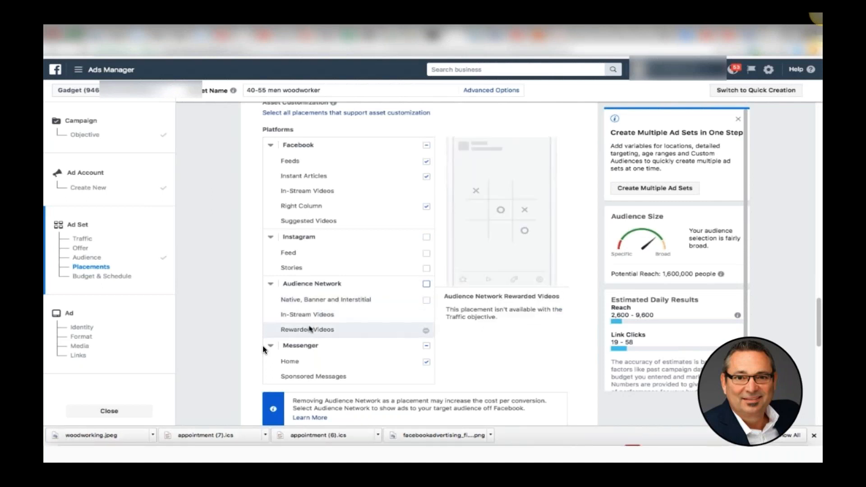
{"action": "left_click", "coordinate": [426, 346]}
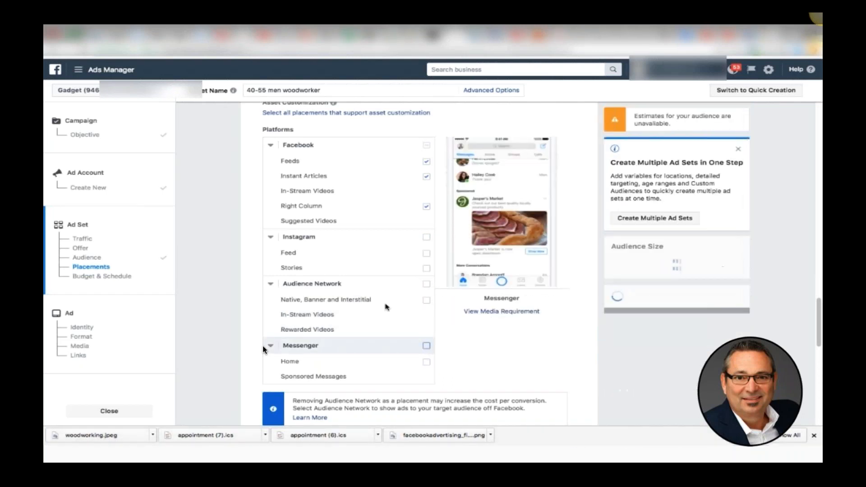
- Remove Right Column and Instant Articles from the Facebook placements, keeping only Feeds
{"action": "scroll", "coordinate": [379, 266], "scroll_direction": "up", "scroll_amount": 1}
{"action": "scroll", "coordinate": [379, 267], "scroll_direction": "up", "scroll_amount": 1}
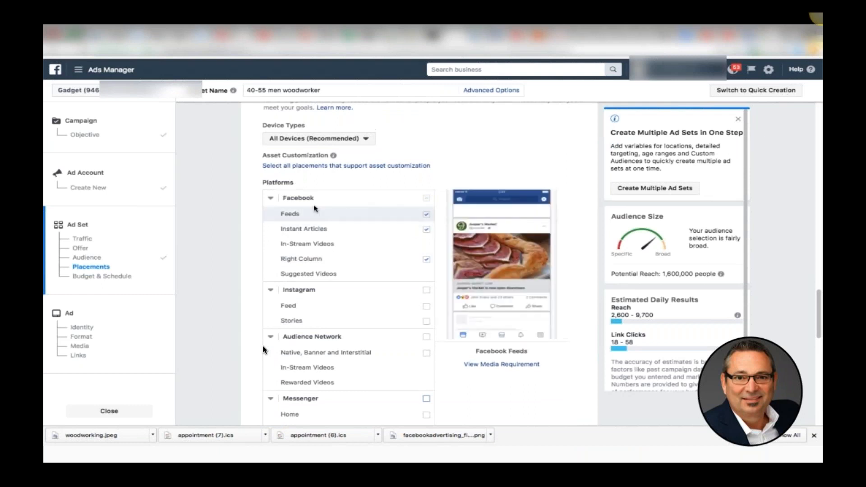
{"action": "left_click", "coordinate": [426, 260]}
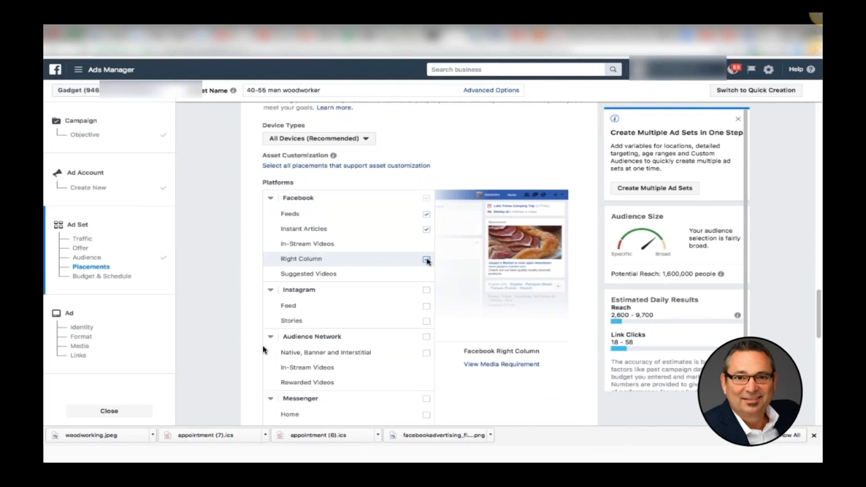
{"action": "left_click", "coordinate": [426, 230]}
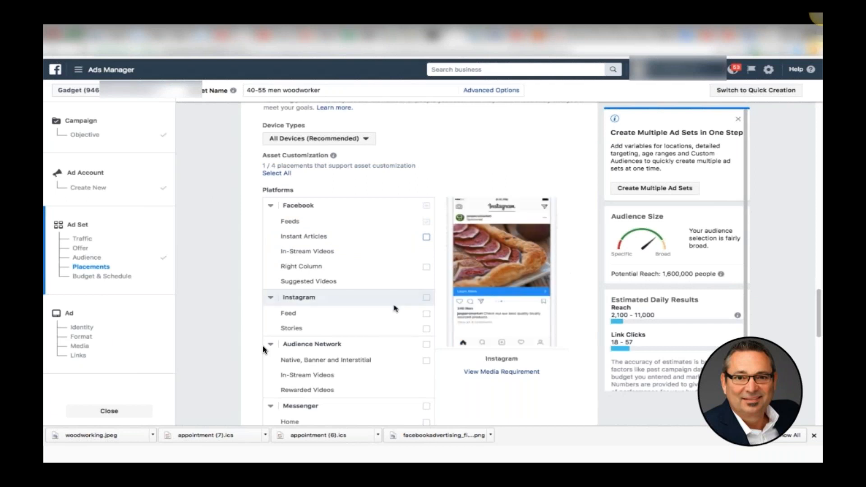
{"action": "scroll", "coordinate": [395, 306], "scroll_direction": "down", "scroll_amount": 2}
{"action": "scroll", "coordinate": [395, 309], "scroll_direction": "down", "scroll_amount": 1}
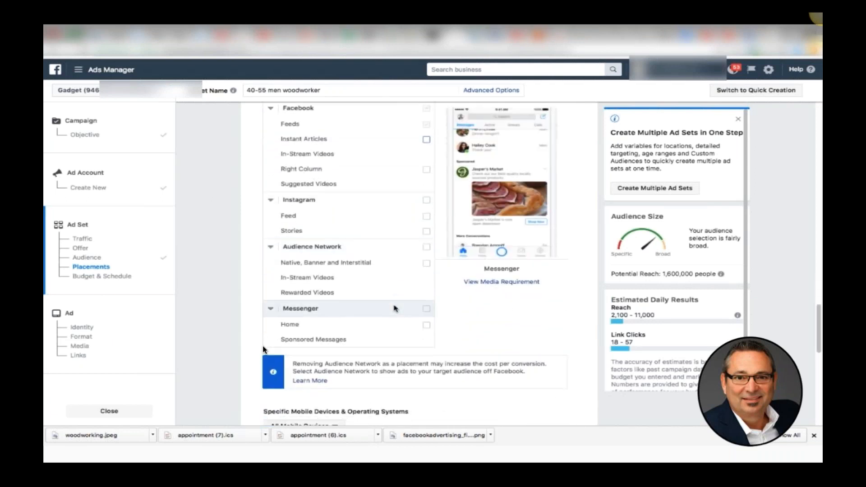
- Check which mobile device options are available for the ad set's placements
{"action": "scroll", "coordinate": [395, 308], "scroll_direction": "down", "scroll_amount": 4}
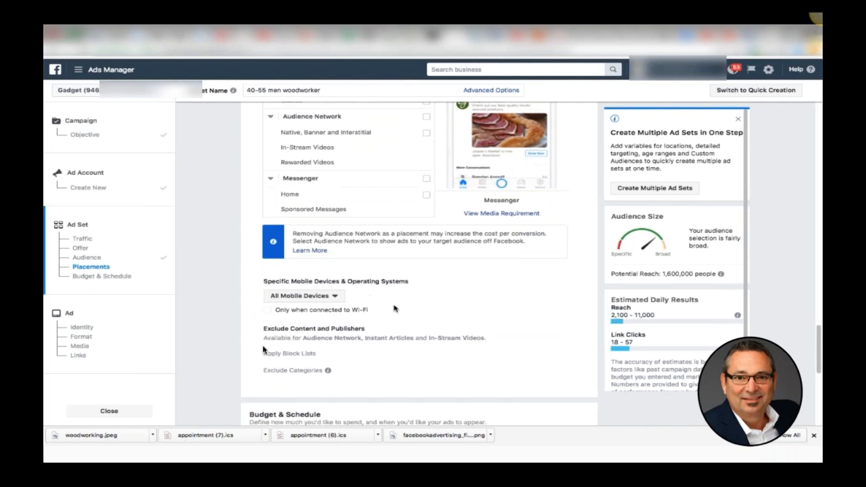
{"action": "left_click", "coordinate": [335, 289]}
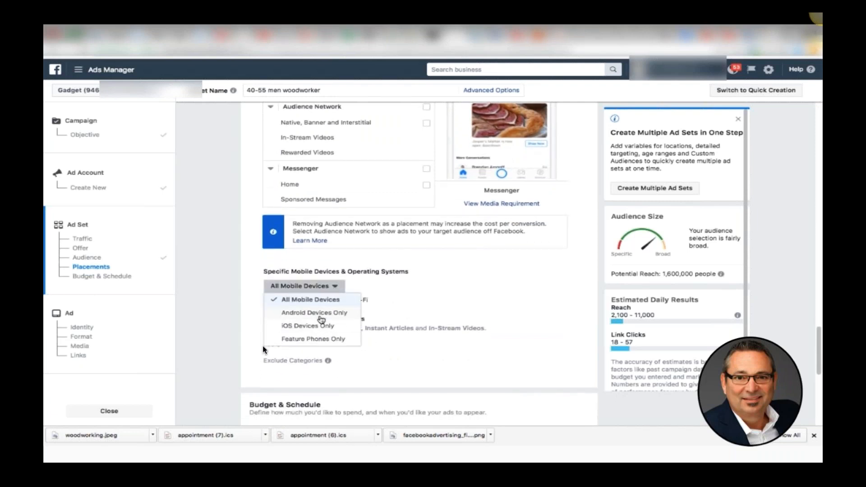
{"action": "left_click", "coordinate": [491, 283]}
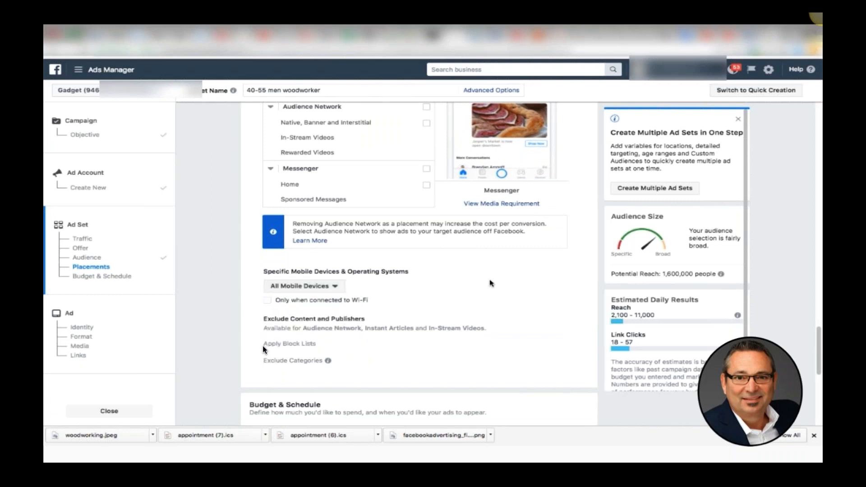
- Set the ad set's daily budget to $5.00
{"action": "scroll", "coordinate": [491, 283], "scroll_direction": "down", "scroll_amount": 3}
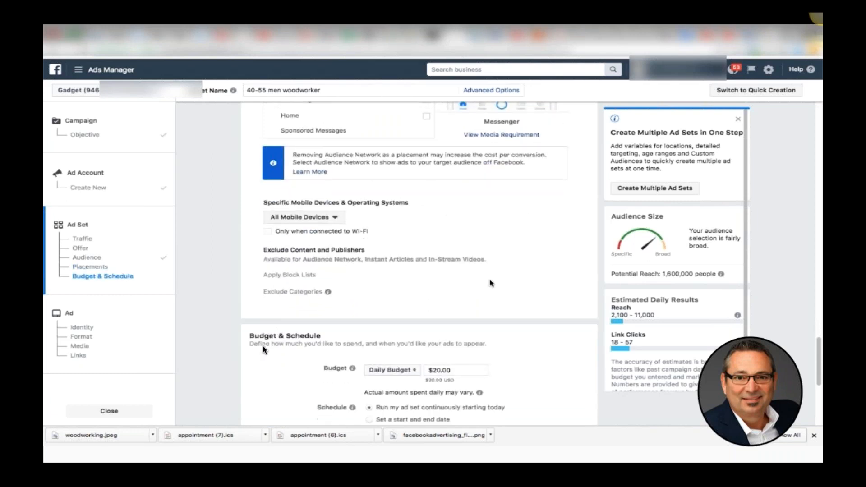
{"action": "scroll", "coordinate": [491, 284], "scroll_direction": "down", "scroll_amount": 4}
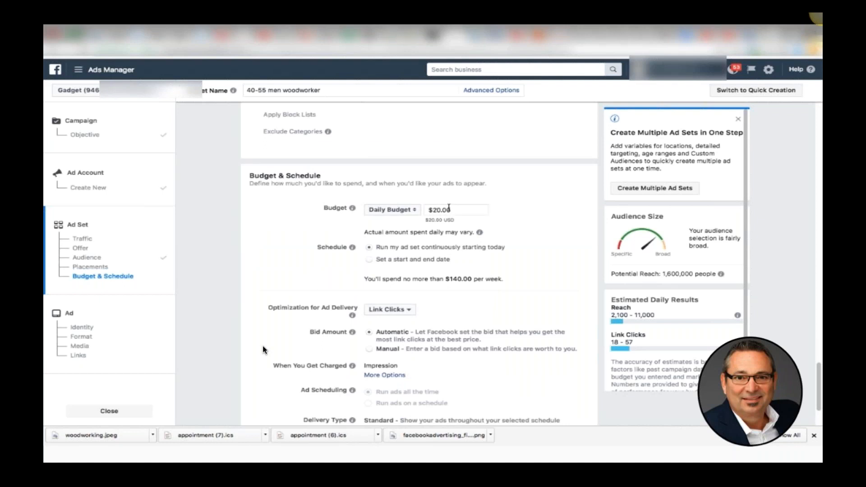
{"action": "left_click_drag", "start_coordinate": [449, 209], "coordinate": [416, 211]}
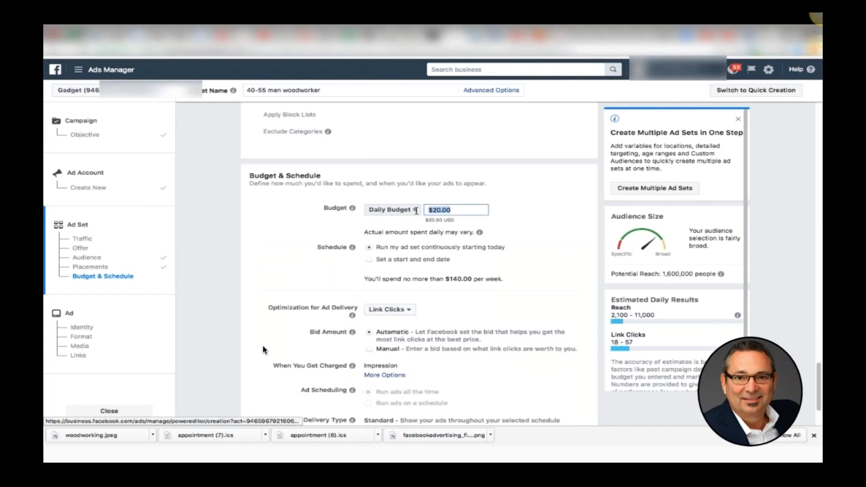
{"action": "type", "text": "5.00"}
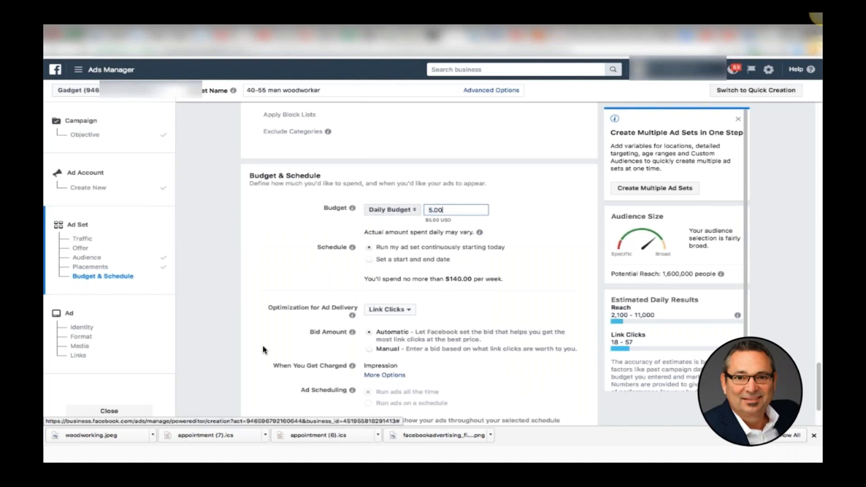
{"action": "left_click", "coordinate": [281, 274]}
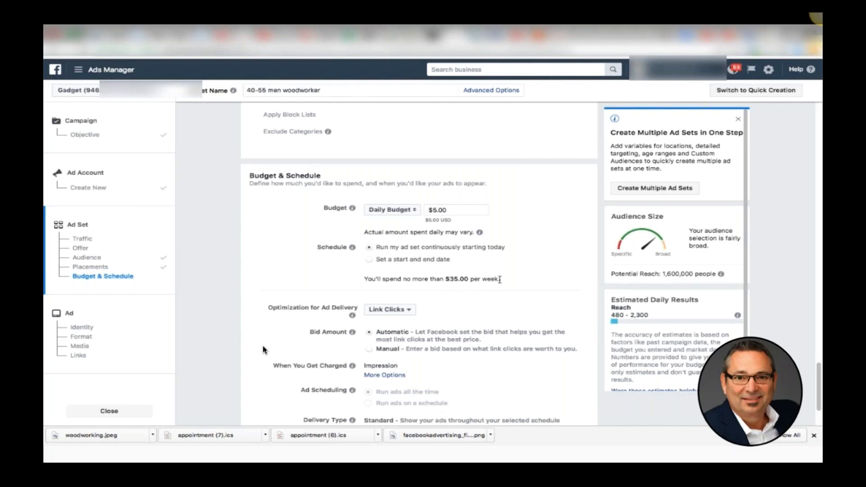
- Examine the available optimization options for ad delivery, such as Landing Page Views and Impressions
{"action": "scroll", "coordinate": [498, 275], "scroll_direction": "down", "scroll_amount": 4}
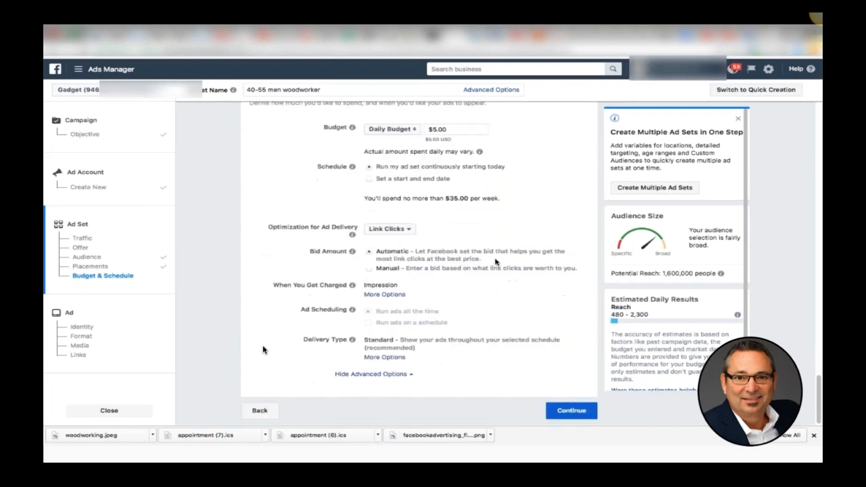
{"action": "left_click", "coordinate": [406, 230]}
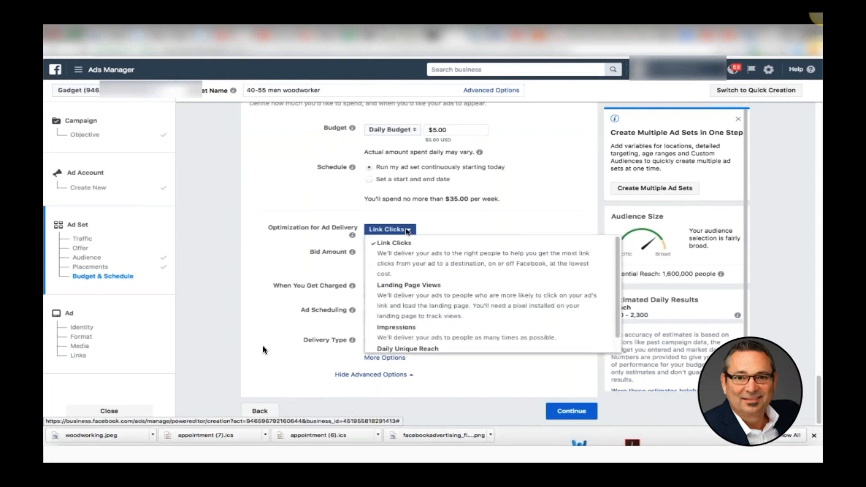
{"action": "scroll", "coordinate": [424, 293], "scroll_direction": "down", "scroll_amount": 1}
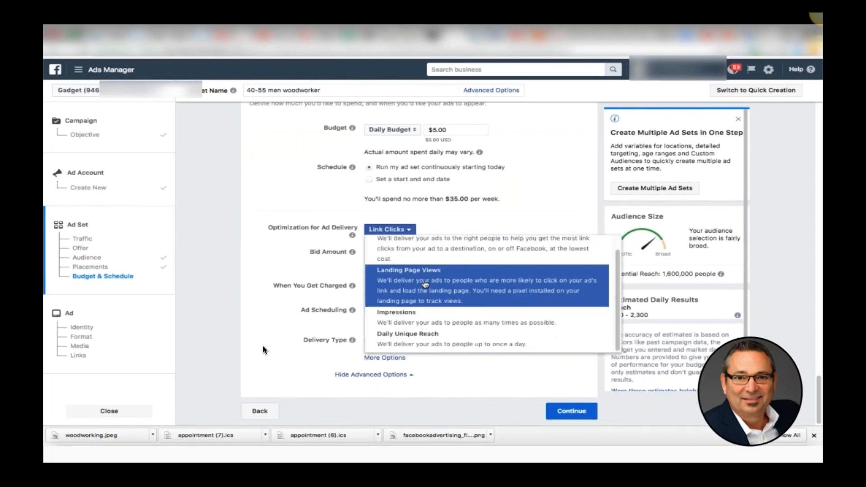
{"action": "scroll", "coordinate": [424, 293], "scroll_direction": "up", "scroll_amount": 2}
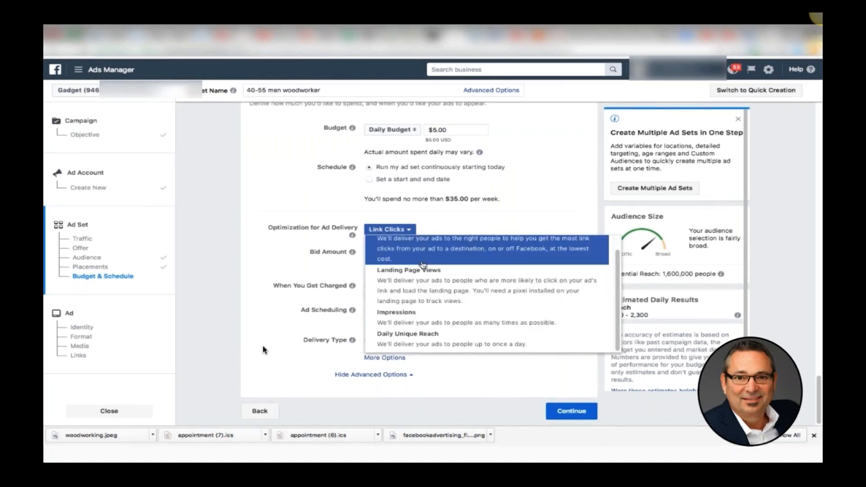
{"action": "scroll", "coordinate": [295, 312], "scroll_direction": "up", "scroll_amount": 2}
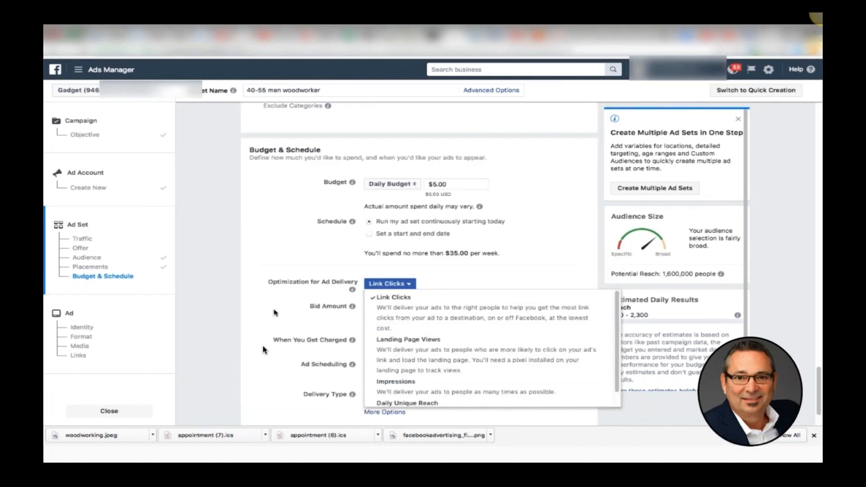
{"action": "left_click", "coordinate": [274, 313]}
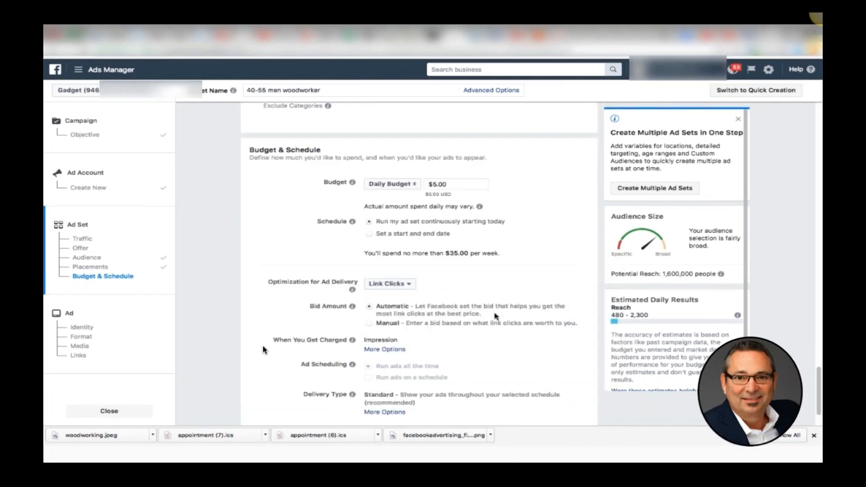
- Try a manual bid amount for link clicks and return the bid to automatic
{"action": "scroll", "coordinate": [496, 316], "scroll_direction": "down", "scroll_amount": 2}
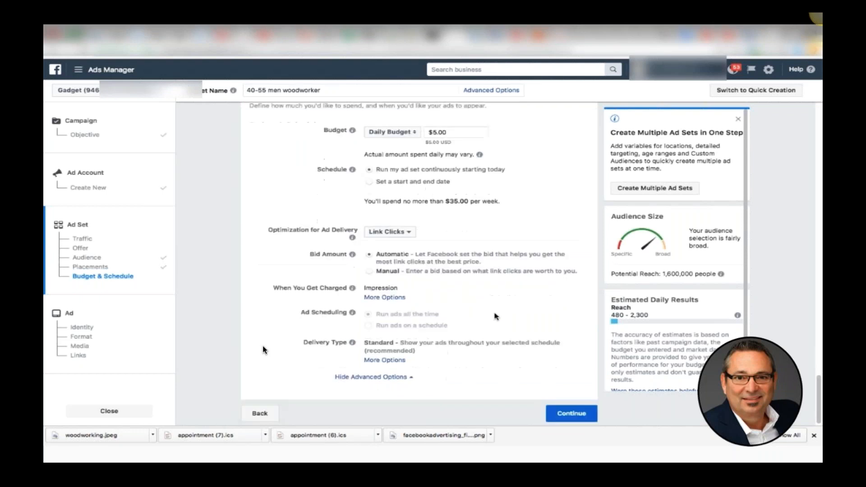
{"action": "left_click", "coordinate": [369, 270]}
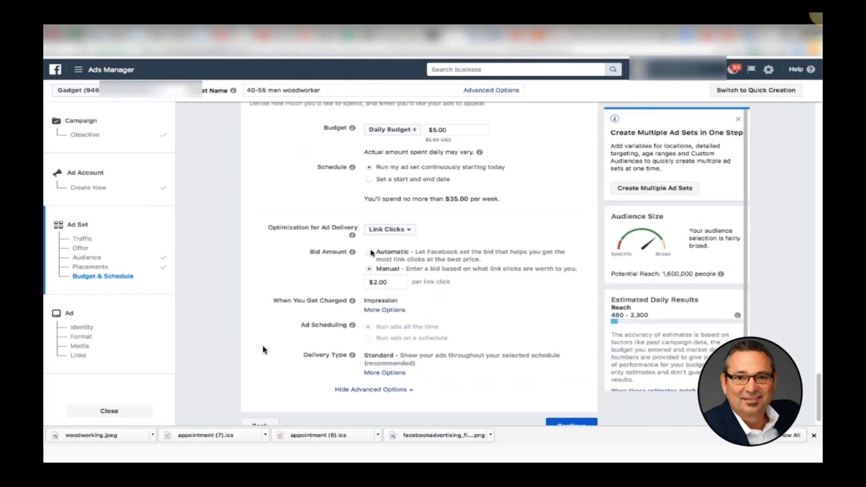
{"action": "left_click", "coordinate": [370, 252]}
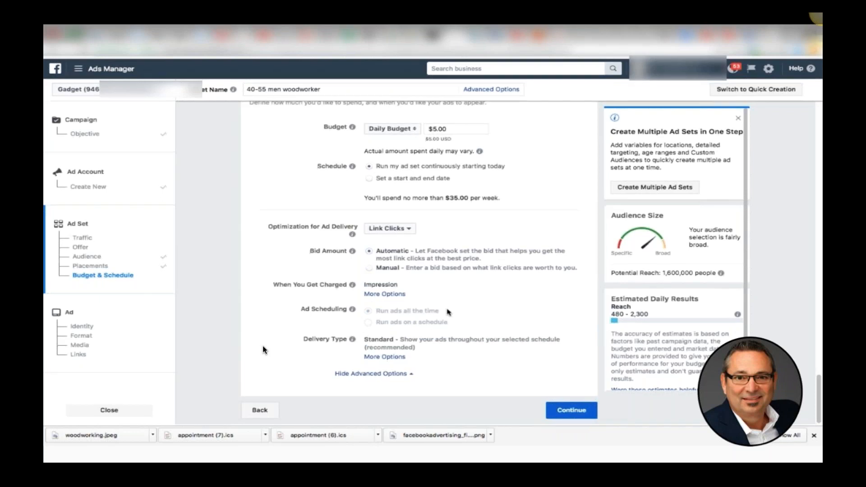
- Show the delivery type options and review the ad set's settings from audience locations to budget
{"action": "left_click", "coordinate": [384, 356]}
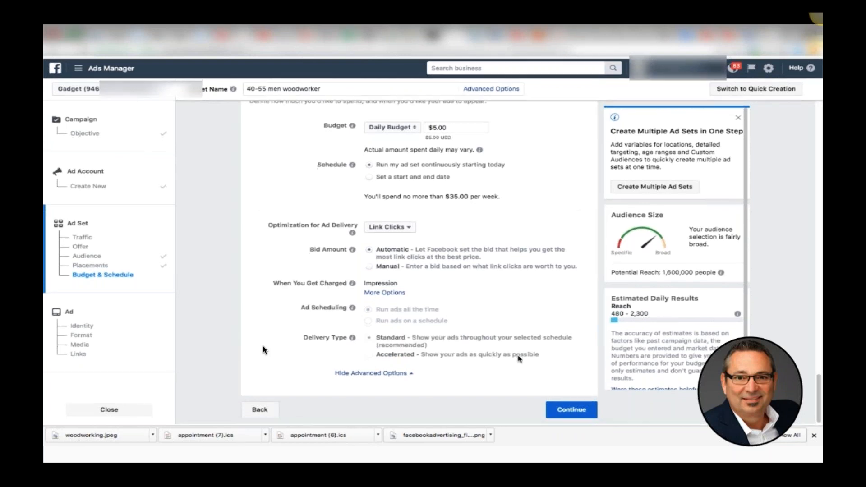
{"action": "scroll", "coordinate": [569, 365], "scroll_direction": "up", "scroll_amount": 10}
{"action": "scroll", "coordinate": [570, 369], "scroll_direction": "up", "scroll_amount": 10}
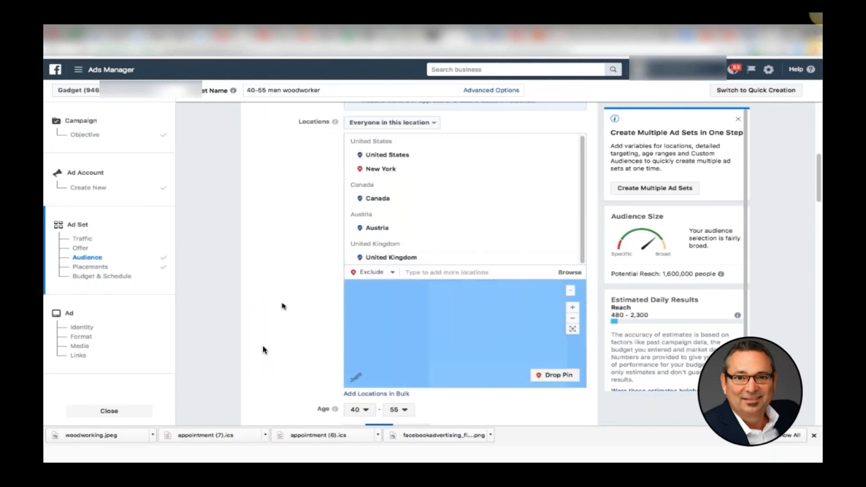
{"action": "scroll", "coordinate": [290, 300], "scroll_direction": "down", "scroll_amount": 10}
{"action": "scroll", "coordinate": [283, 306], "scroll_direction": "down", "scroll_amount": 10}
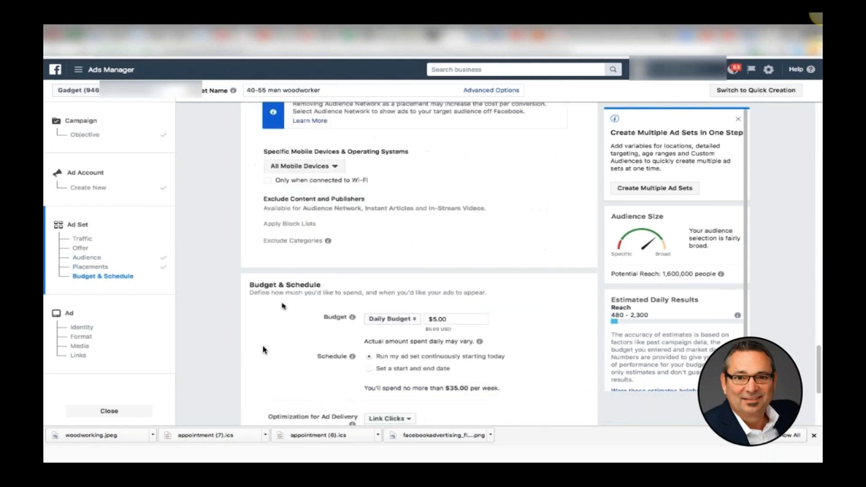
- Continue to the ad setup and choose Hot Gadget Depot as the ad's Facebook Page
{"action": "left_click", "coordinate": [552, 412]}
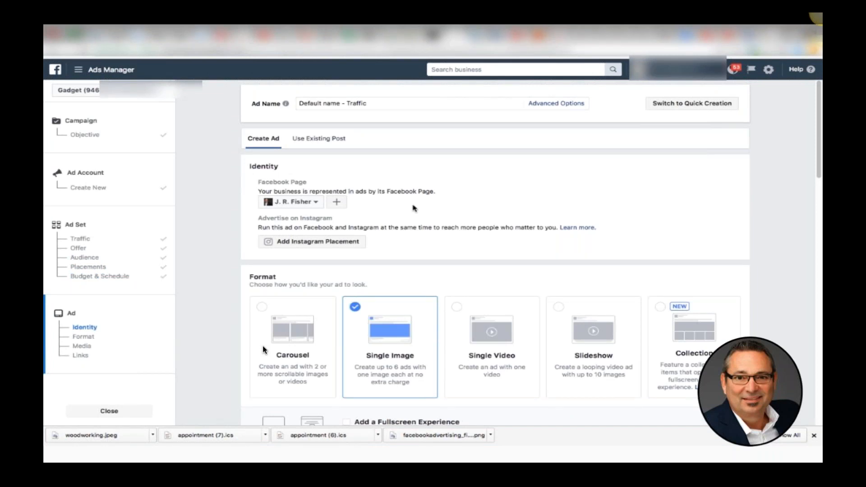
{"action": "left_click", "coordinate": [318, 203]}
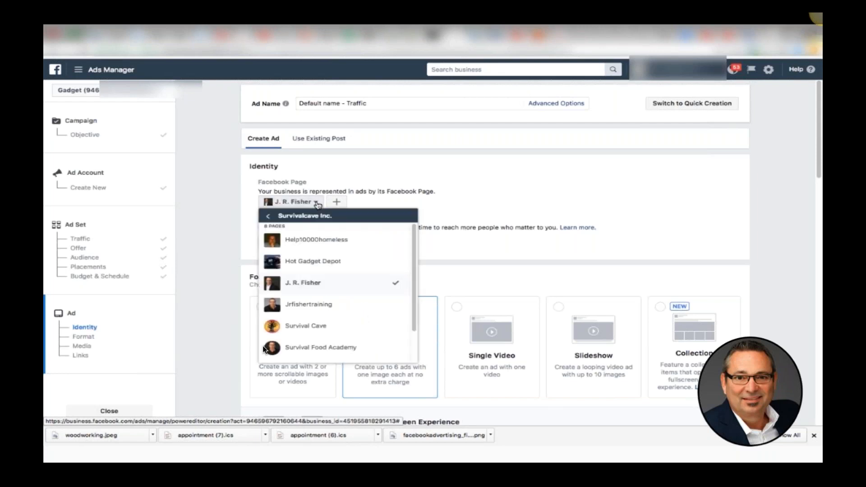
{"action": "left_click", "coordinate": [314, 260]}
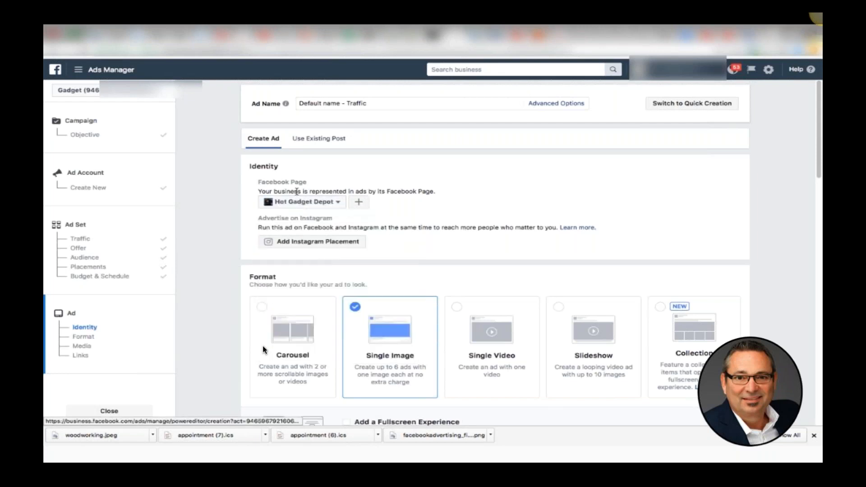
- Name the ad "Woodworking offer view"
{"action": "triple_click", "coordinate": [338, 102]}
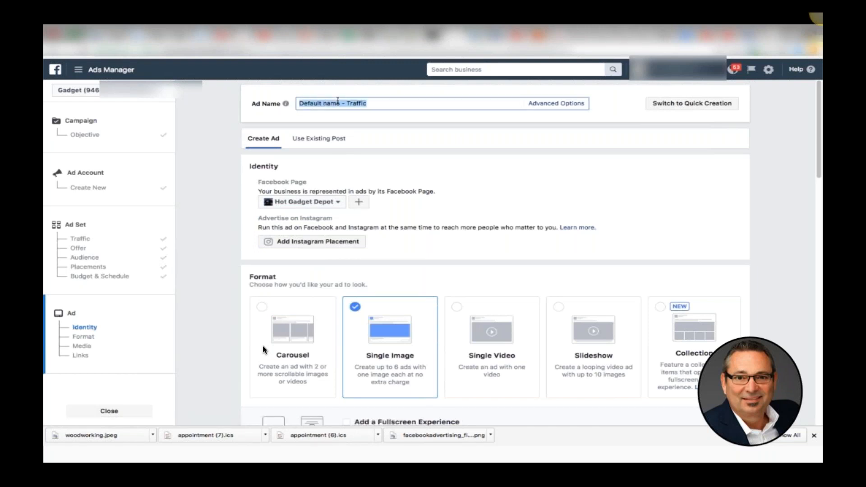
{"action": "type", "text": "Woo"}
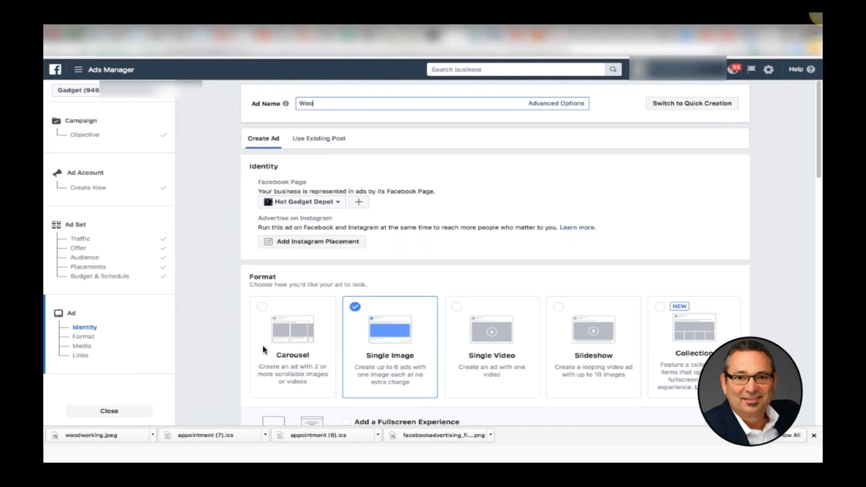
{"action": "type", "text": "dworking"}
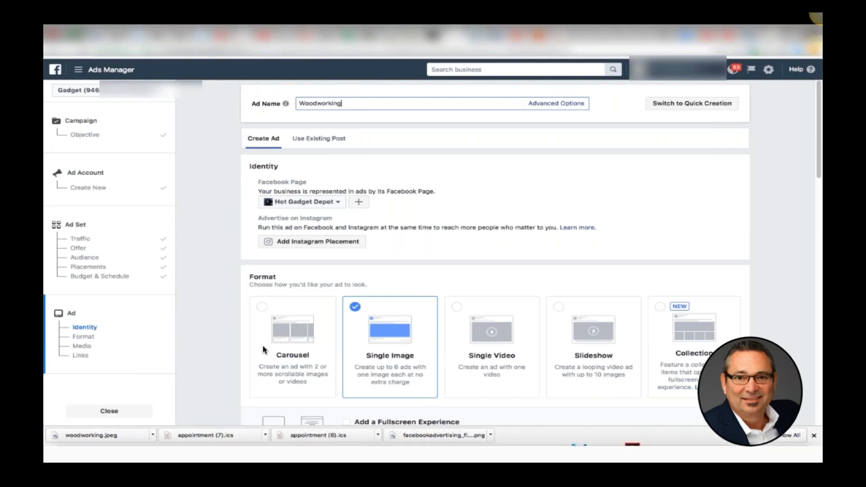
{"action": "type", "text": " offer view"}
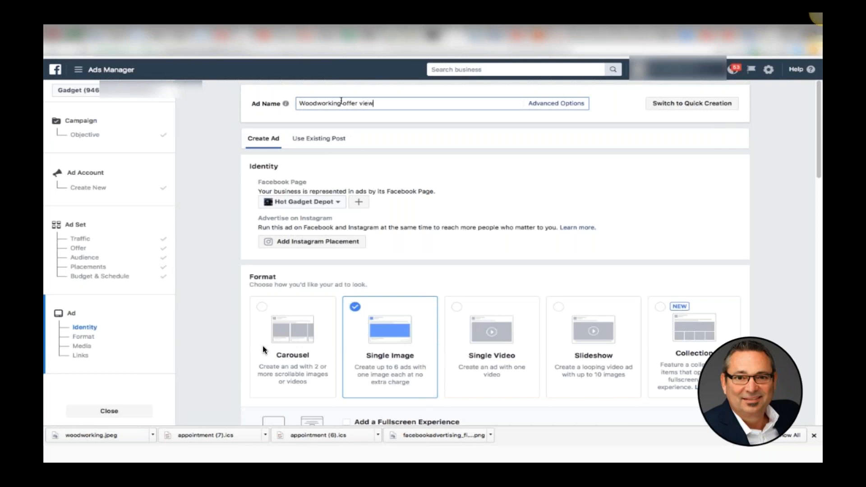
- Review the ad formats and check the account's image library for an ad image
{"action": "scroll", "coordinate": [511, 192], "scroll_direction": "down", "scroll_amount": 1}
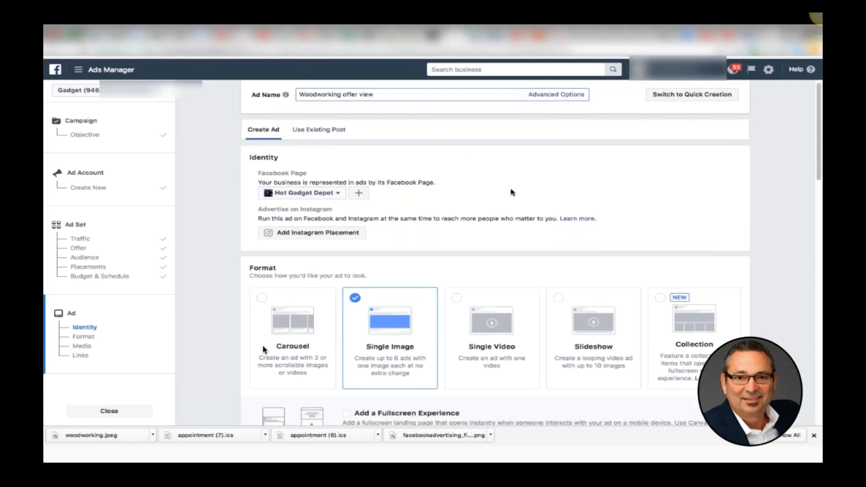
{"action": "scroll", "coordinate": [510, 192], "scroll_direction": "down", "scroll_amount": 1}
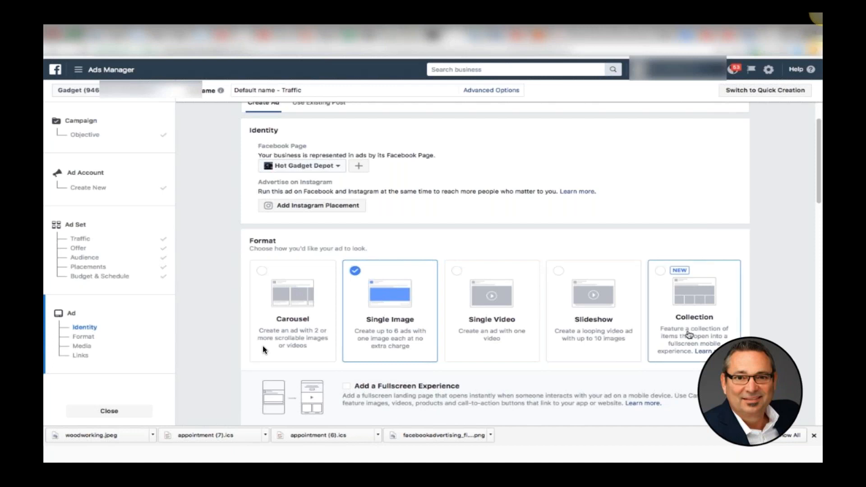
{"action": "scroll", "coordinate": [689, 335], "scroll_direction": "down", "scroll_amount": 3}
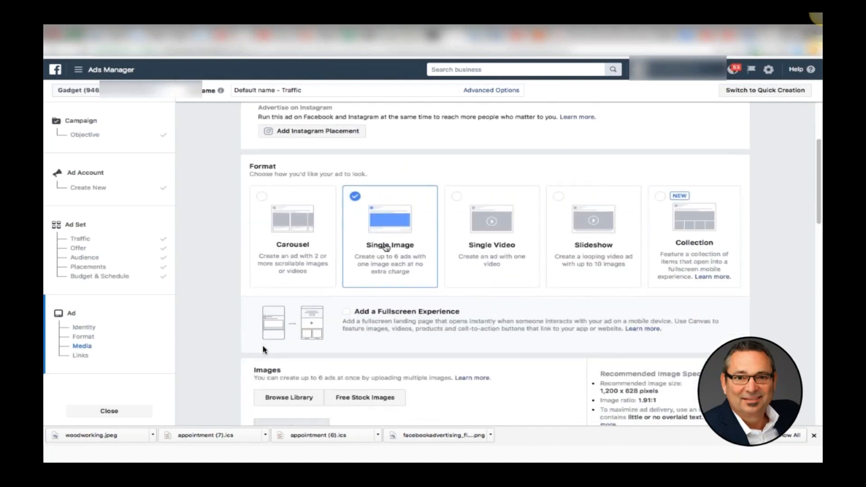
{"action": "scroll", "coordinate": [386, 247], "scroll_direction": "down", "scroll_amount": 5}
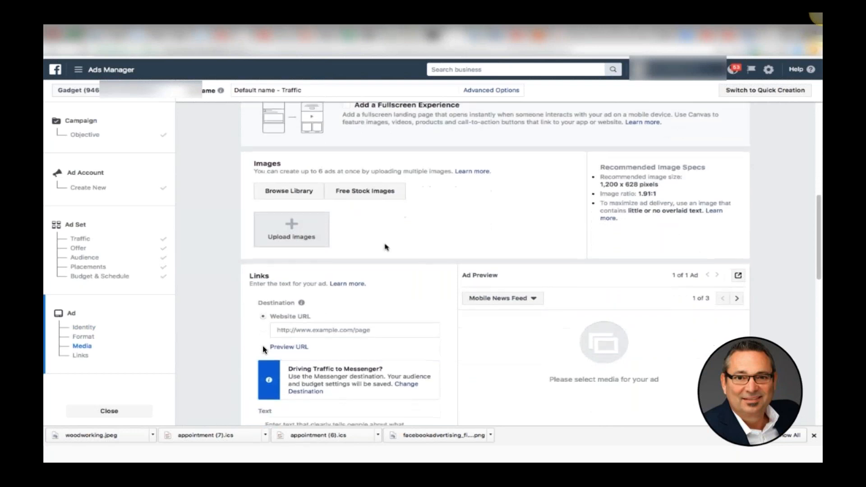
{"action": "left_click", "coordinate": [297, 192]}
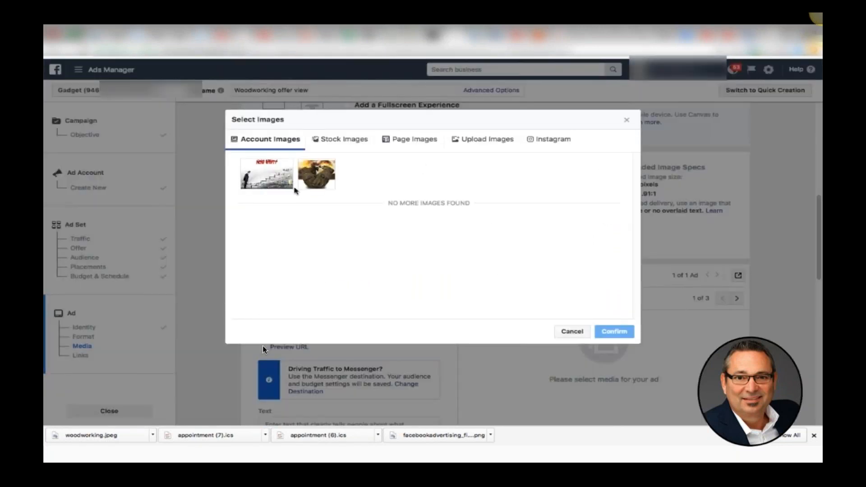
{"action": "left_click", "coordinate": [572, 333]}
- Upload woodworking.jpeg from the Downloads folder as the ad's image
{"action": "left_click", "coordinate": [297, 226]}
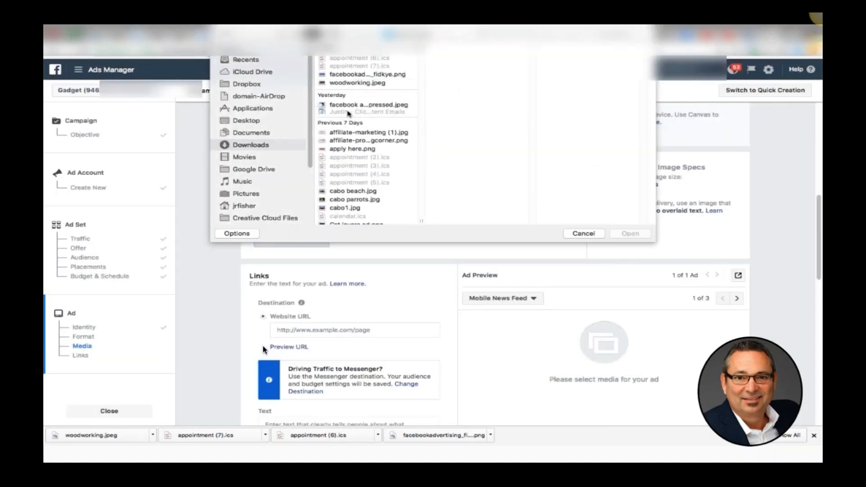
{"action": "left_click", "coordinate": [346, 83]}
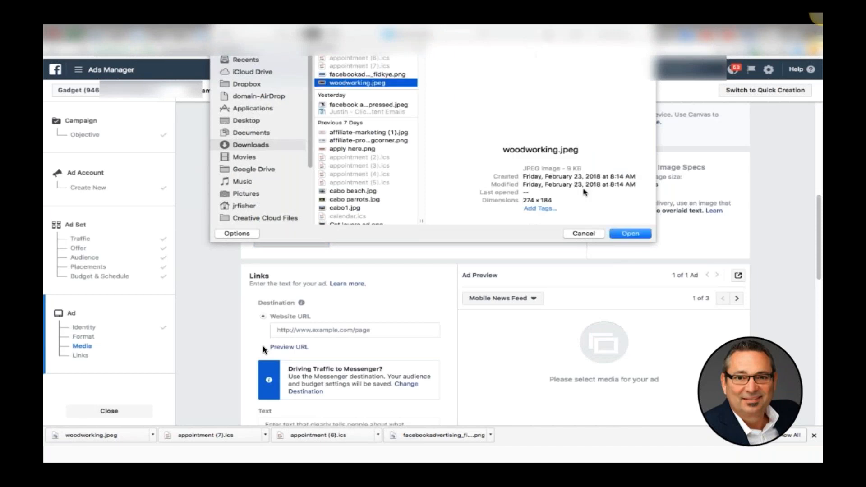
{"action": "left_click", "coordinate": [638, 233]}
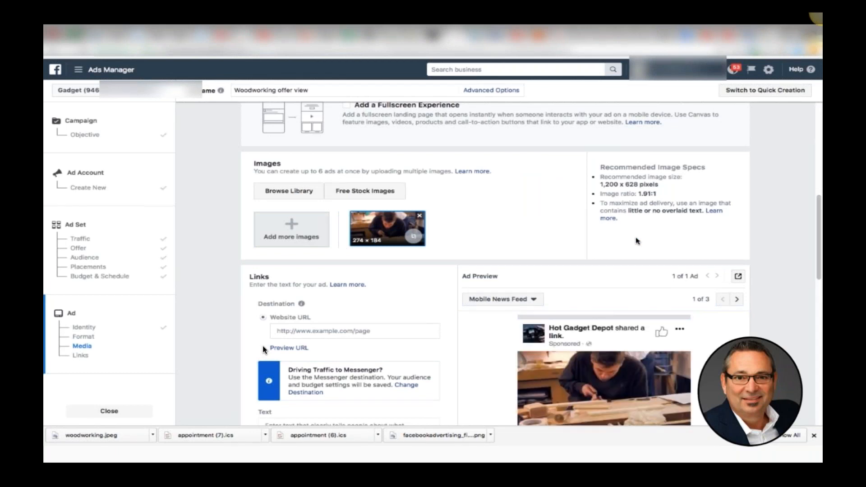
- Set the ad's website URL to the first suggested digitalenterprisemarketing.clickfunnels address
{"action": "scroll", "coordinate": [264, 349], "scroll_direction": "down", "scroll_amount": 5}
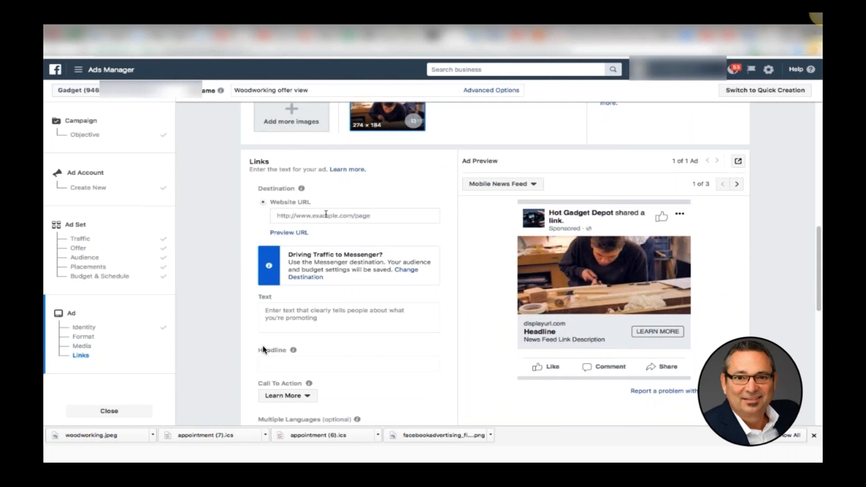
{"action": "left_click", "coordinate": [325, 215]}
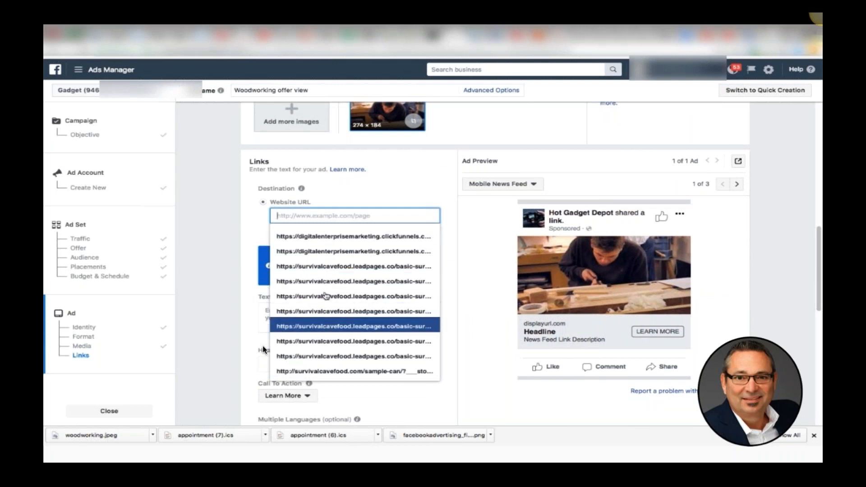
{"action": "left_click", "coordinate": [332, 236]}
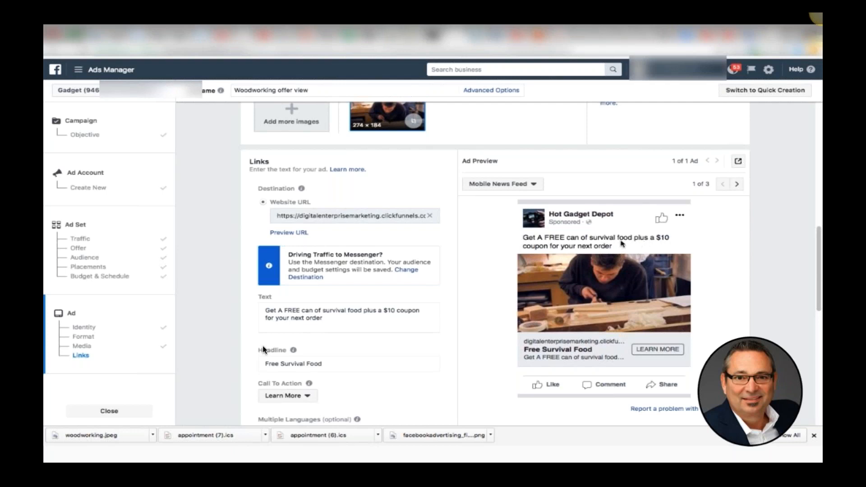
- Try the No Button option as the ad's call to action and switch it back to Learn More
{"action": "scroll", "coordinate": [621, 243], "scroll_direction": "down", "scroll_amount": 1}
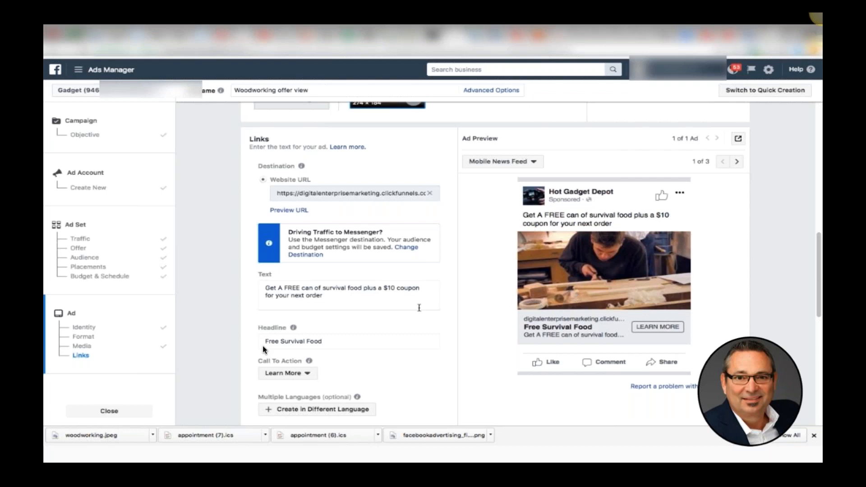
{"action": "scroll", "coordinate": [419, 308], "scroll_direction": "down", "scroll_amount": 4}
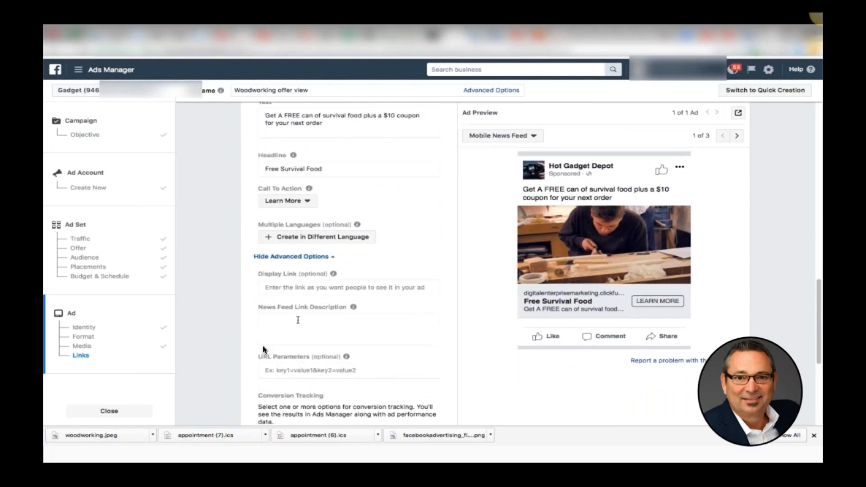
{"action": "scroll", "coordinate": [289, 319], "scroll_direction": "down", "scroll_amount": 1}
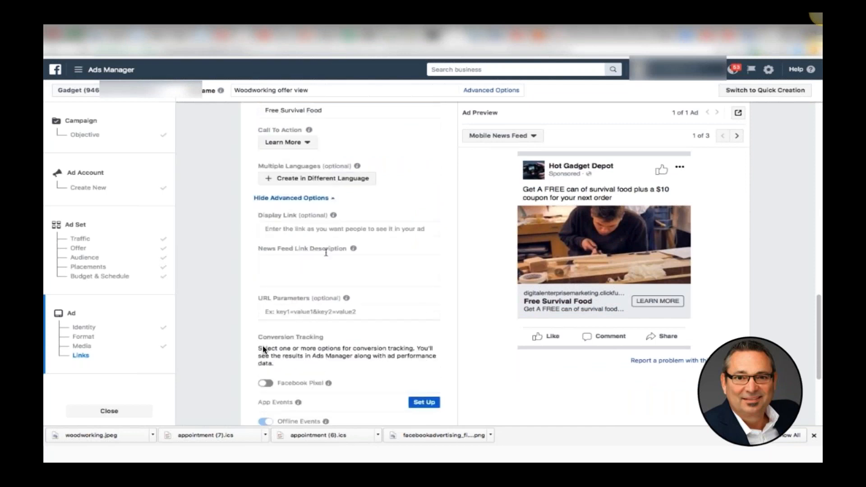
{"action": "mouse_move", "coordinate": [333, 216]}
{"action": "scroll", "coordinate": [337, 216], "scroll_direction": "up", "scroll_amount": 2}
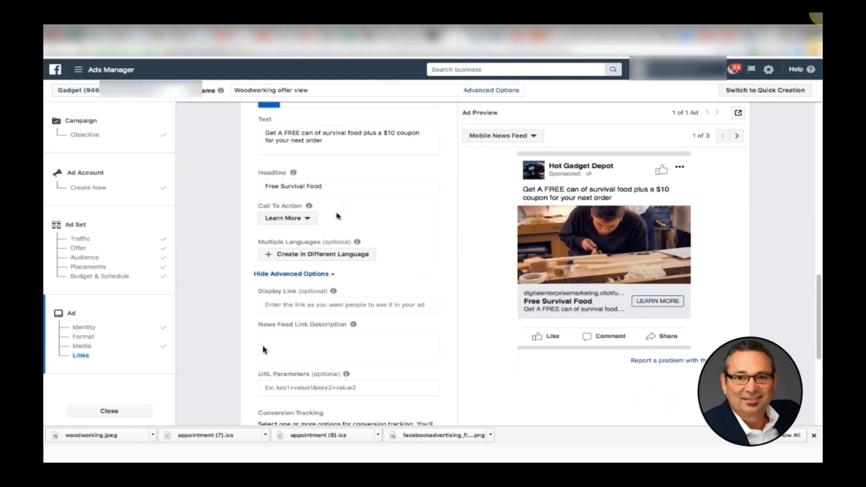
{"action": "left_click", "coordinate": [307, 220]}
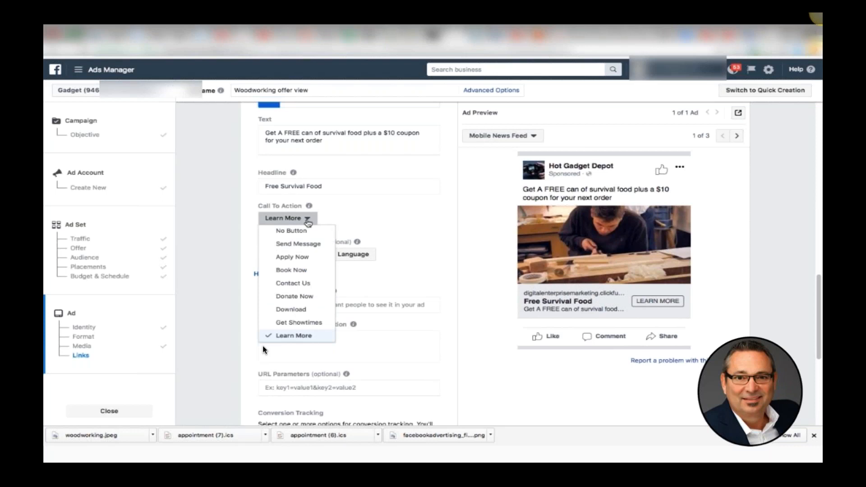
{"action": "left_click", "coordinate": [305, 231]}
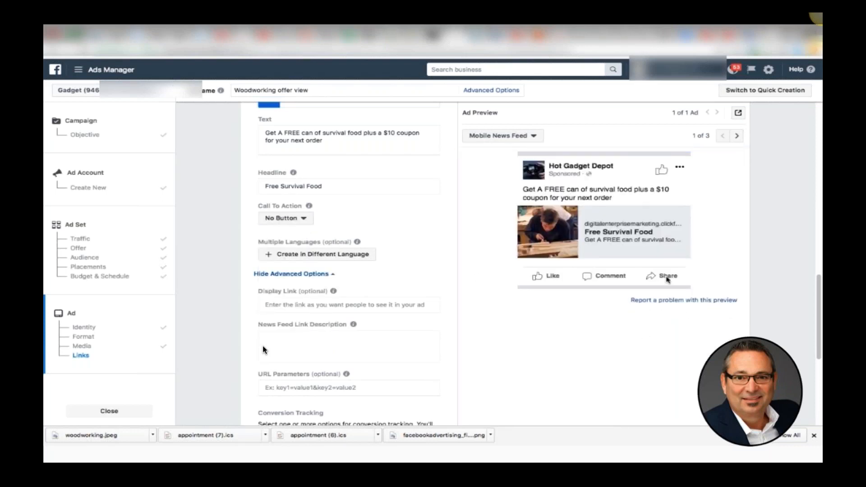
{"action": "left_click", "coordinate": [306, 220]}
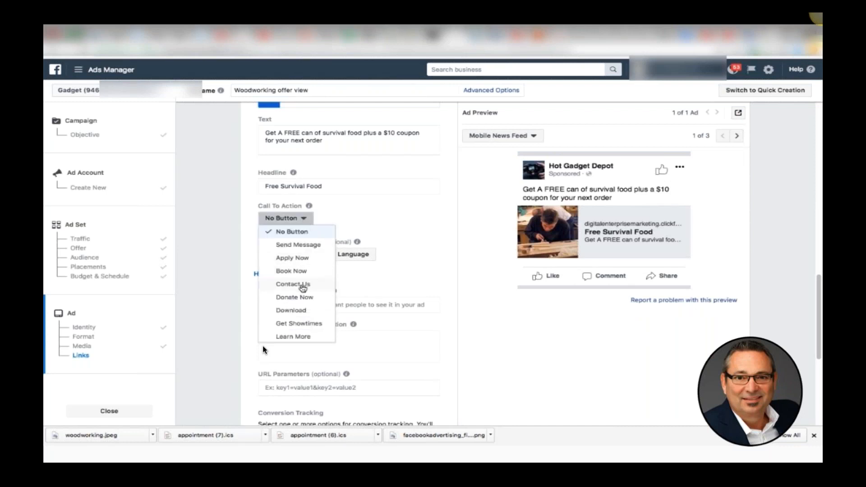
{"action": "left_click", "coordinate": [294, 337]}
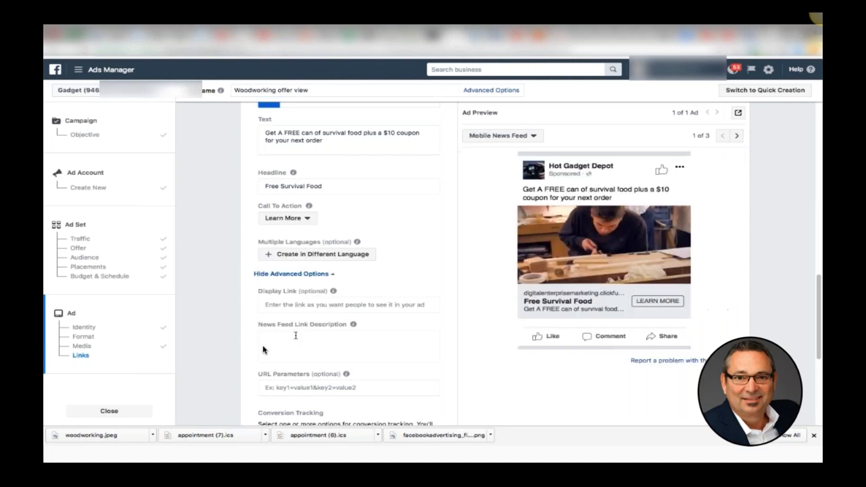
- Turn on Facebook Pixel conversion tracking for the ad and switch it off again
{"action": "scroll", "coordinate": [364, 318], "scroll_direction": "down", "scroll_amount": 5}
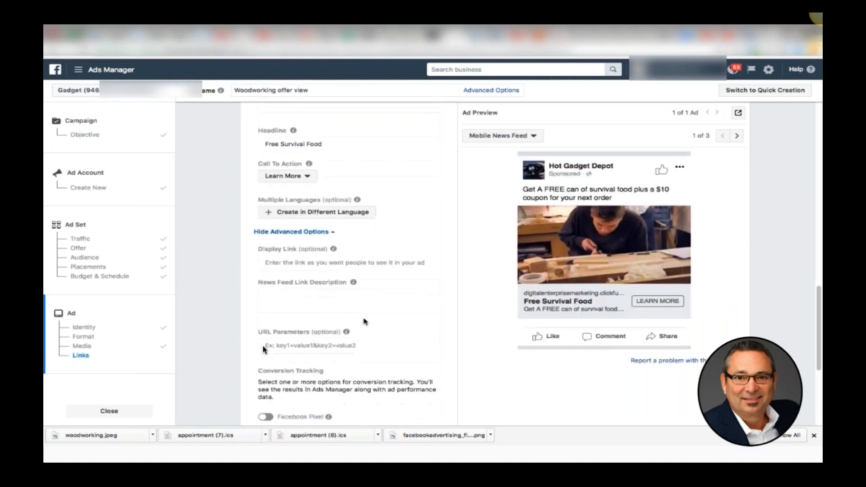
{"action": "scroll", "coordinate": [363, 318], "scroll_direction": "down", "scroll_amount": 2}
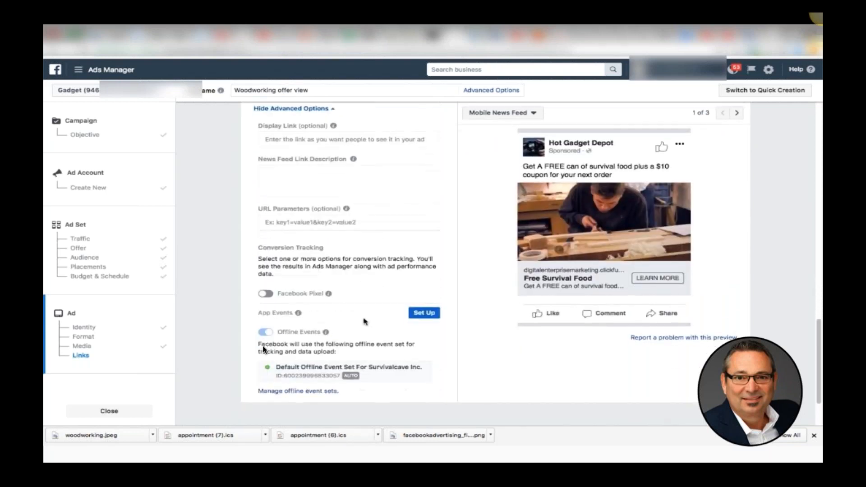
{"action": "left_click", "coordinate": [266, 294]}
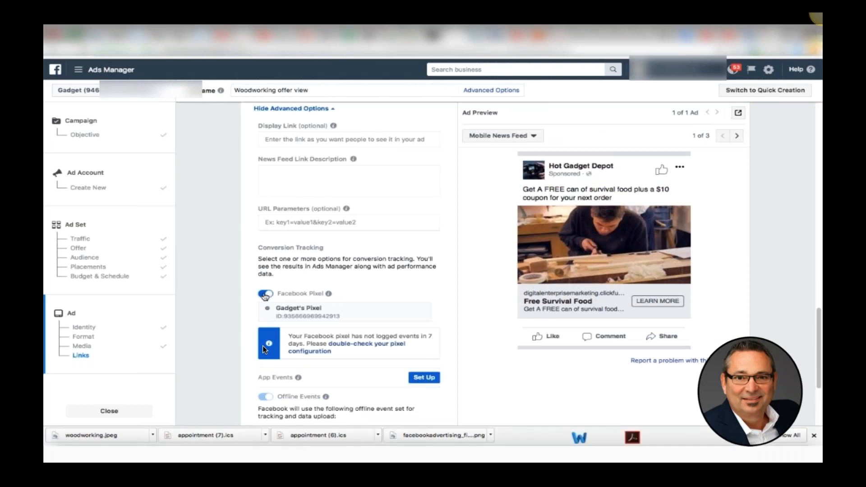
{"action": "left_click", "coordinate": [265, 294]}
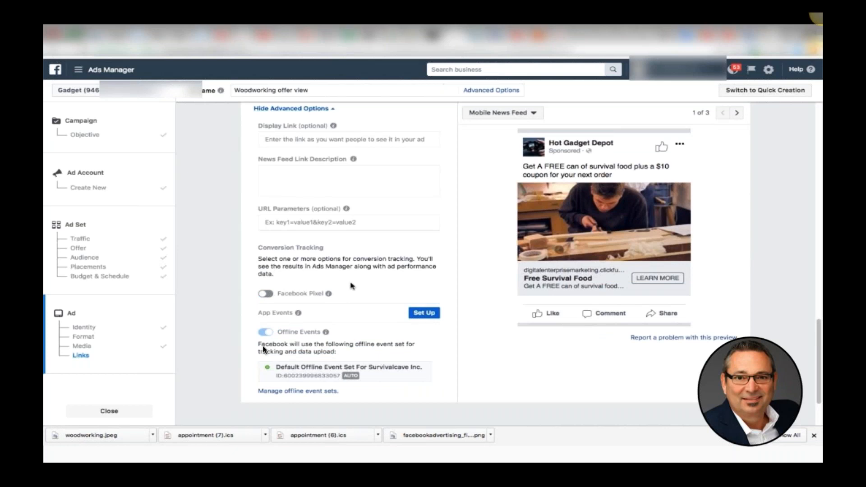
- Review the whole ad setup, from identity, format and image to the links and conversion tracking
{"action": "scroll", "coordinate": [352, 286], "scroll_direction": "down", "scroll_amount": 2}
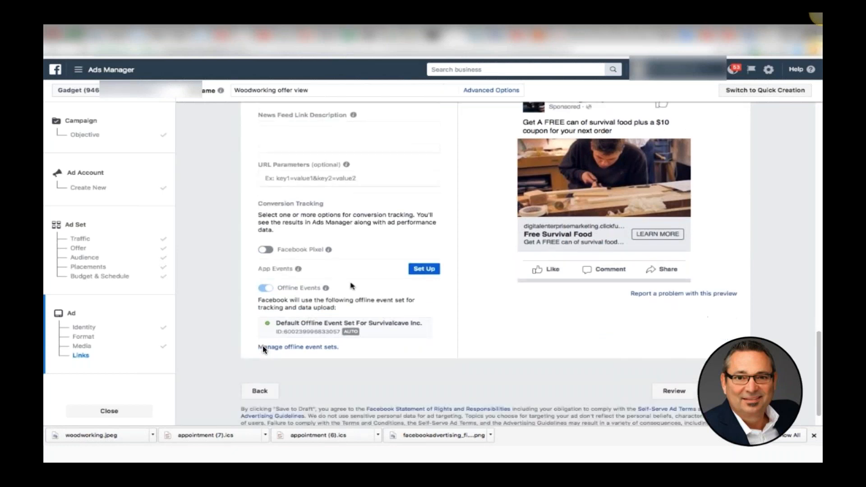
{"action": "scroll", "coordinate": [352, 286], "scroll_direction": "up", "scroll_amount": 10}
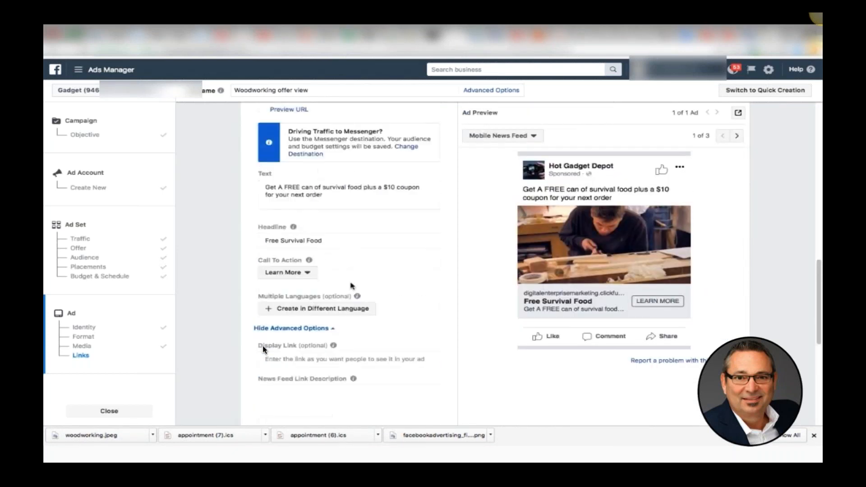
{"action": "scroll", "coordinate": [351, 282], "scroll_direction": "up", "scroll_amount": 6}
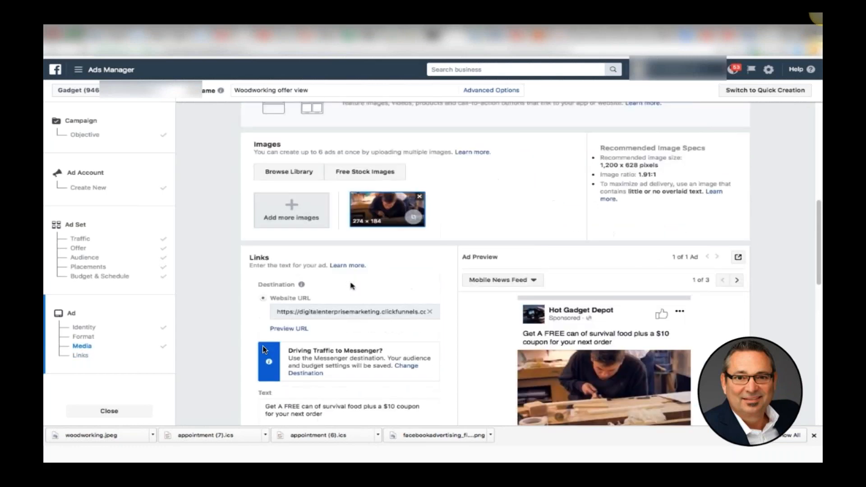
{"action": "scroll", "coordinate": [265, 350], "scroll_direction": "down", "scroll_amount": 15}
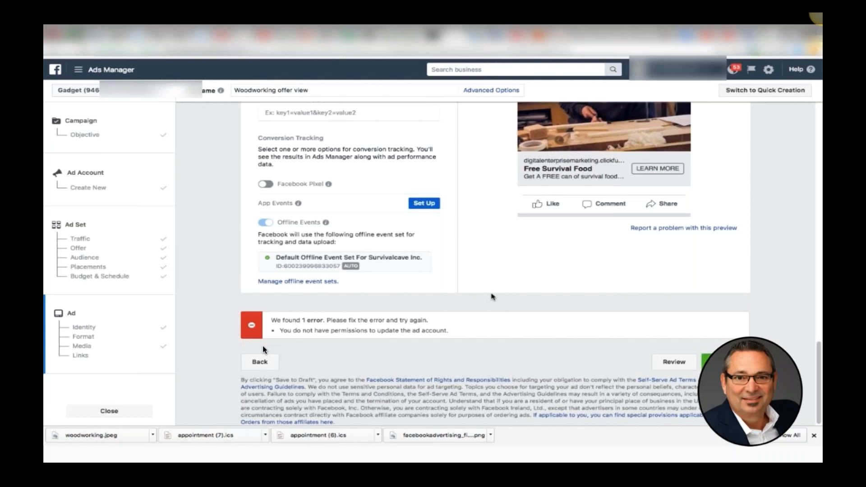
{"action": "scroll", "coordinate": [562, 290], "scroll_direction": "up", "scroll_amount": 1}
{"action": "scroll", "coordinate": [562, 290], "scroll_direction": "up", "scroll_amount": 15}
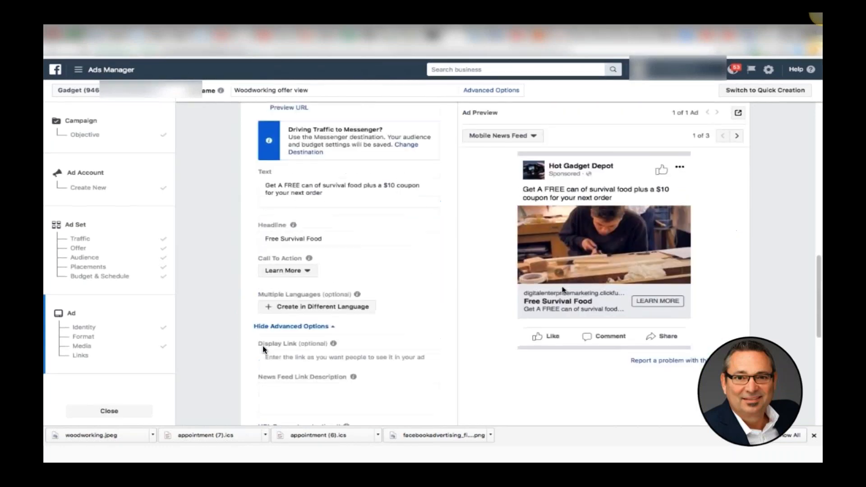
{"action": "scroll", "coordinate": [563, 289], "scroll_direction": "up", "scroll_amount": 5}
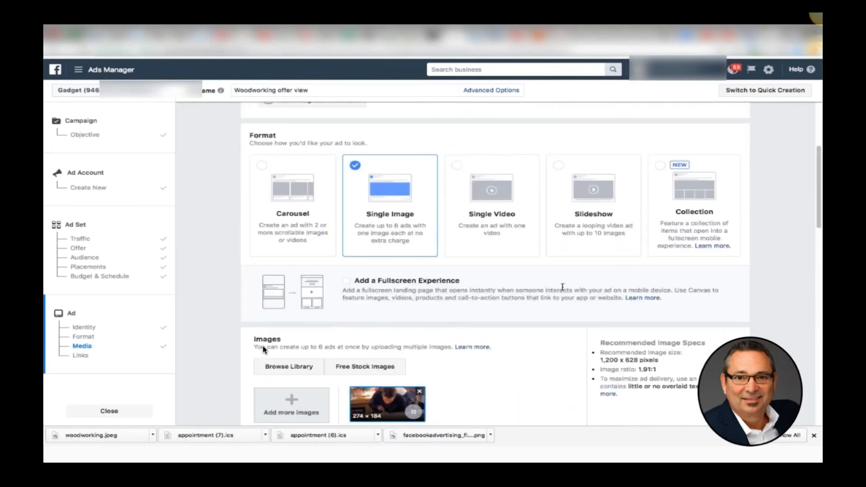
{"action": "scroll", "coordinate": [562, 287], "scroll_direction": "down", "scroll_amount": 20}
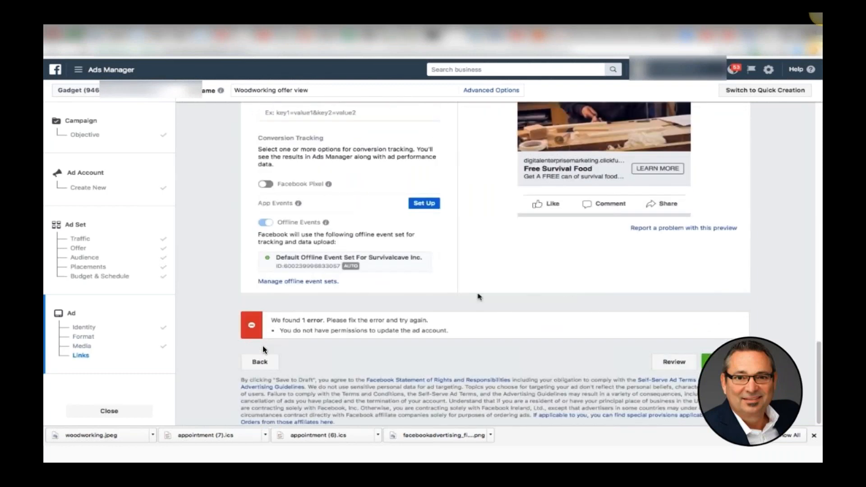
{"action": "scroll", "coordinate": [479, 297], "scroll_direction": "up", "scroll_amount": 10}
{"action": "scroll", "coordinate": [479, 297], "scroll_direction": "up", "scroll_amount": 15}
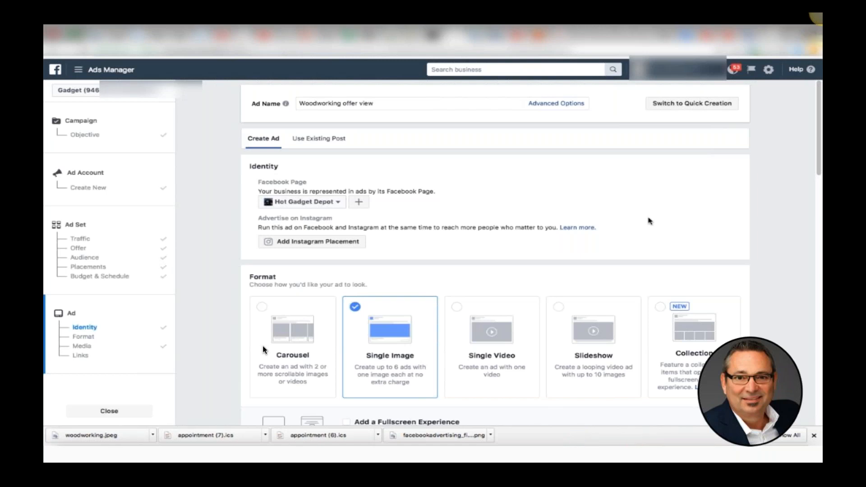
- Replace the ad's main text with "Get free woodworking plans today!"
{"action": "scroll", "coordinate": [650, 221], "scroll_direction": "down", "scroll_amount": 15}
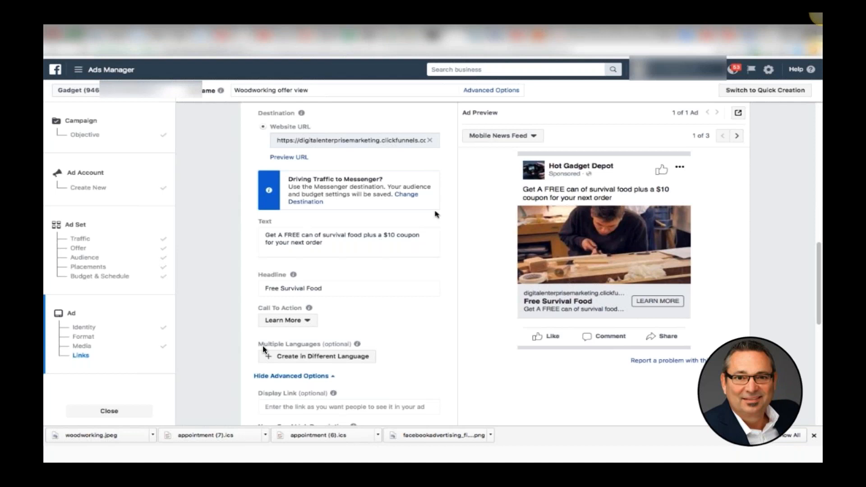
{"action": "left_click_drag", "start_coordinate": [323, 245], "coordinate": [260, 232]}
{"action": "type", "text": "Ge"}
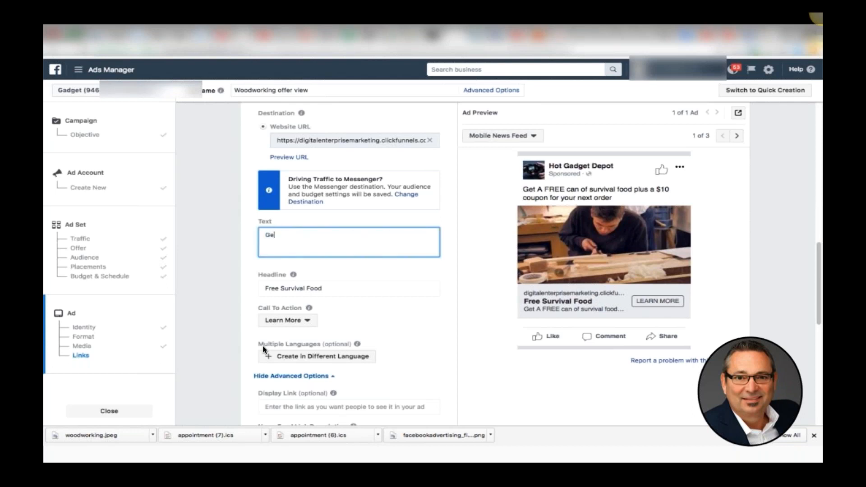
{"action": "type", "text": "t free "}
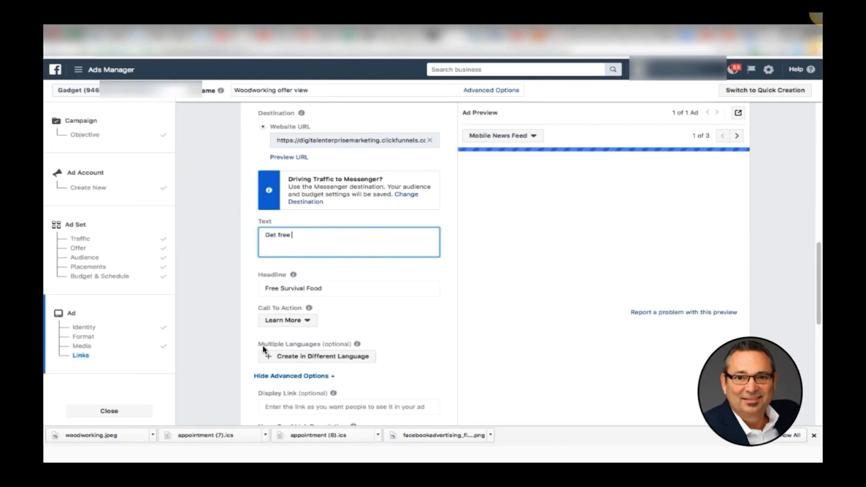
{"action": "type", "text": "woodw"}
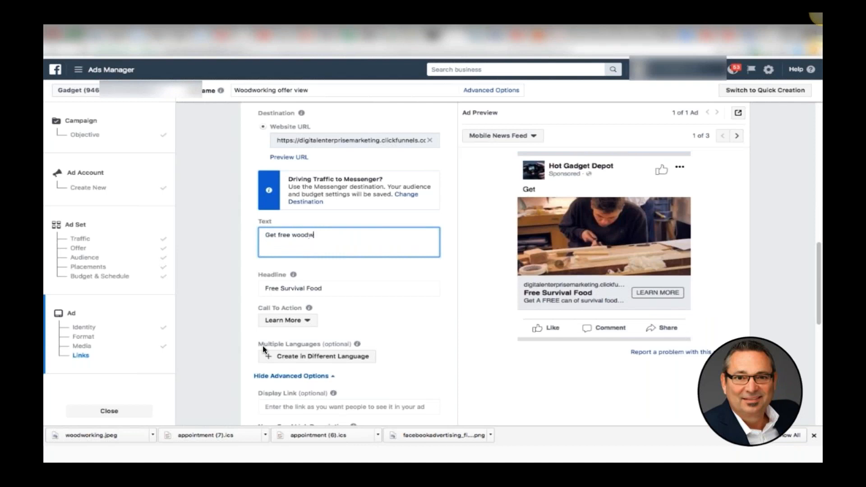
{"action": "type", "text": "orkers"}
{"action": "key", "text": "BackSpace"}
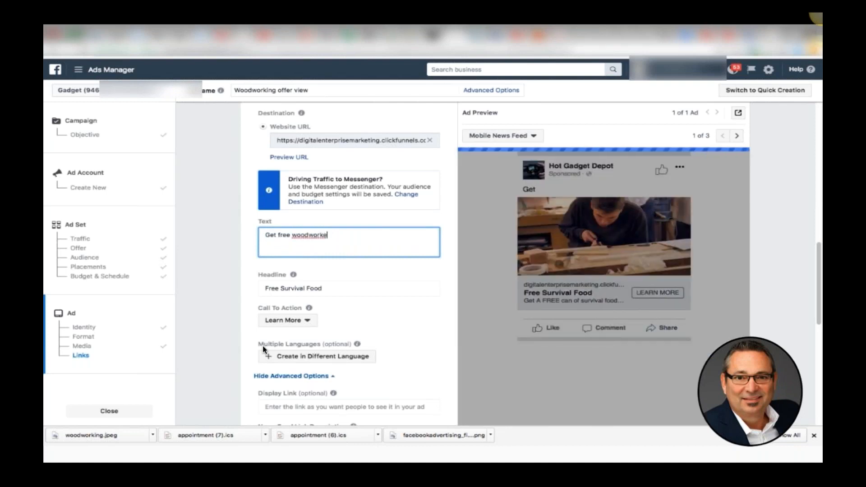
{"action": "key", "text": "BackSpace"}
{"action": "key", "text": "BackSpace"}
{"action": "type", "text": "ing "}
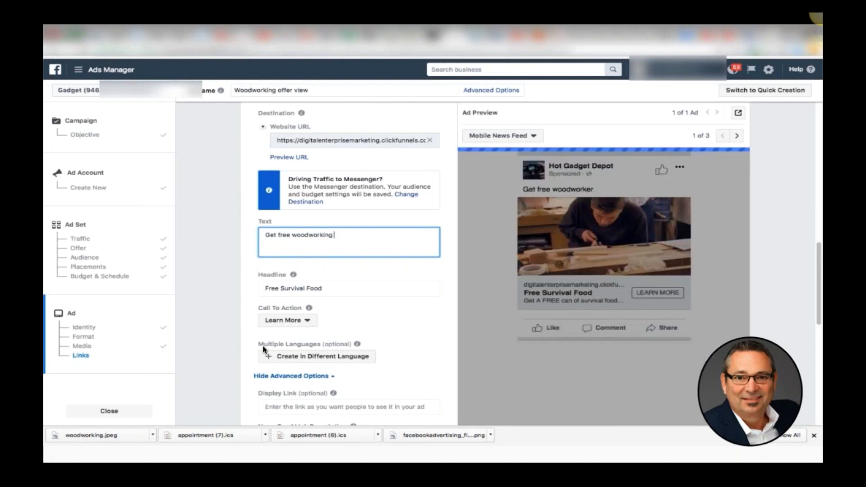
{"action": "type", "text": "plans"}
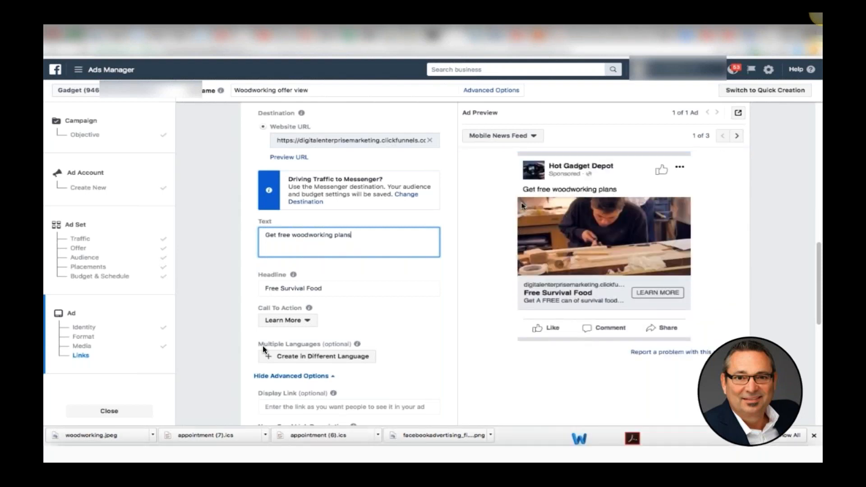
{"action": "type", "text": "today!"}
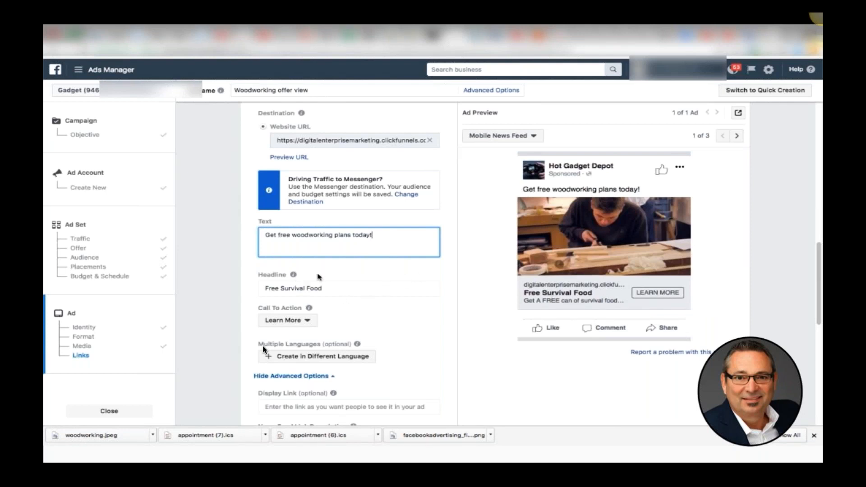
- Change the ad's headline to "Free woodworking plans"
{"action": "triple_click", "coordinate": [303, 289]}
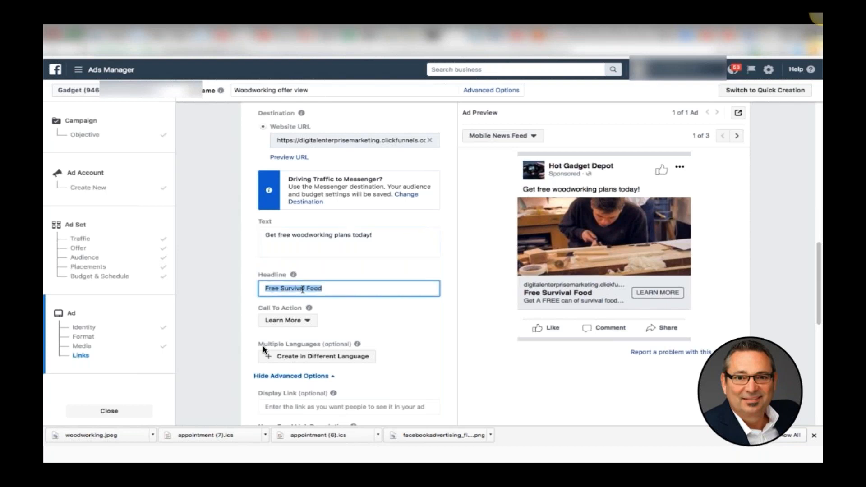
{"action": "left_click", "coordinate": [330, 289]}
{"action": "key", "text": "BackSpace"}
{"action": "key", "text": "BackSpace"}
{"action": "key", "text": "BackSpace"}
{"action": "key", "text": "BackSpace"}
{"action": "key", "text": "BackSpace"}
{"action": "key", "text": "BackSpace"}
{"action": "key", "text": "BackSpace"}
{"action": "key", "text": "BackSpace"}
{"action": "key", "text": "BackSpace"}
{"action": "key", "text": "BackSpace"}
{"action": "key", "text": "BackSpace"}
{"action": "key", "text": "BackSpace"}
{"action": "key", "text": "BackSpace"}
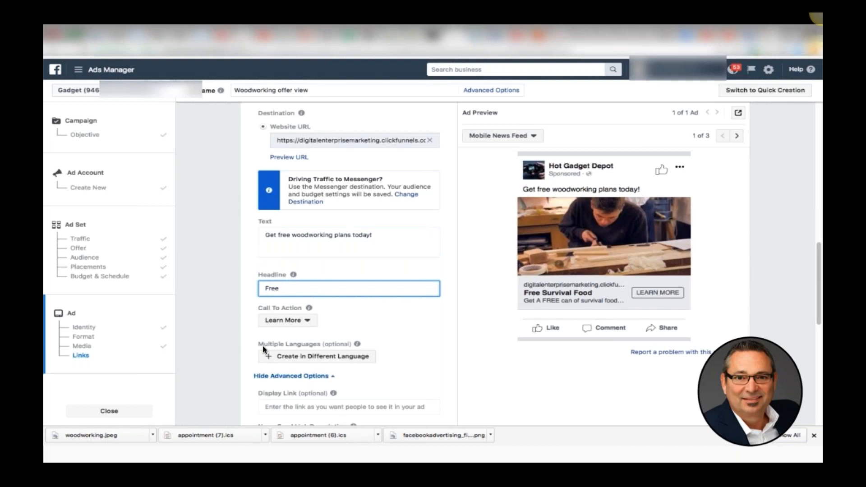
{"action": "type", "text": "woodworking plans"}
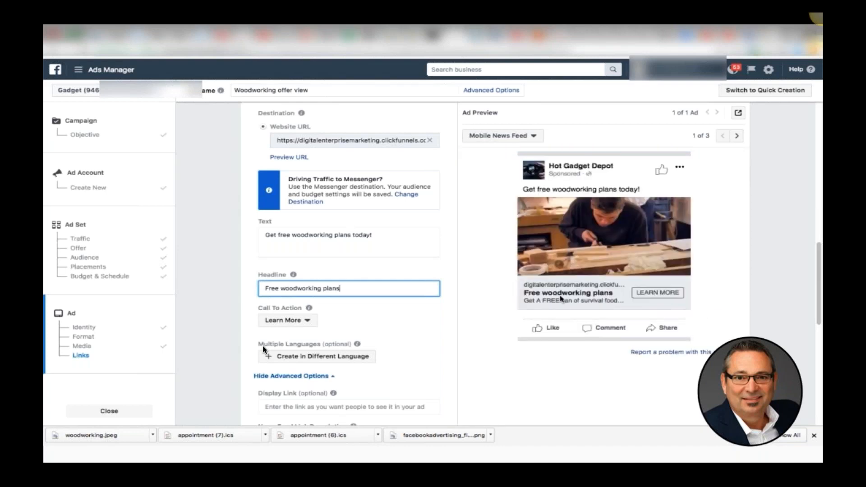
{"action": "scroll", "coordinate": [369, 313], "scroll_direction": "up", "scroll_amount": 3}
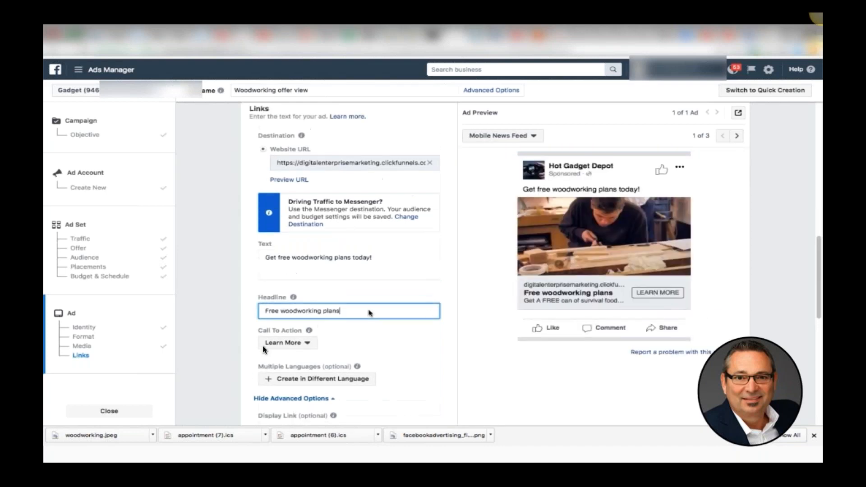